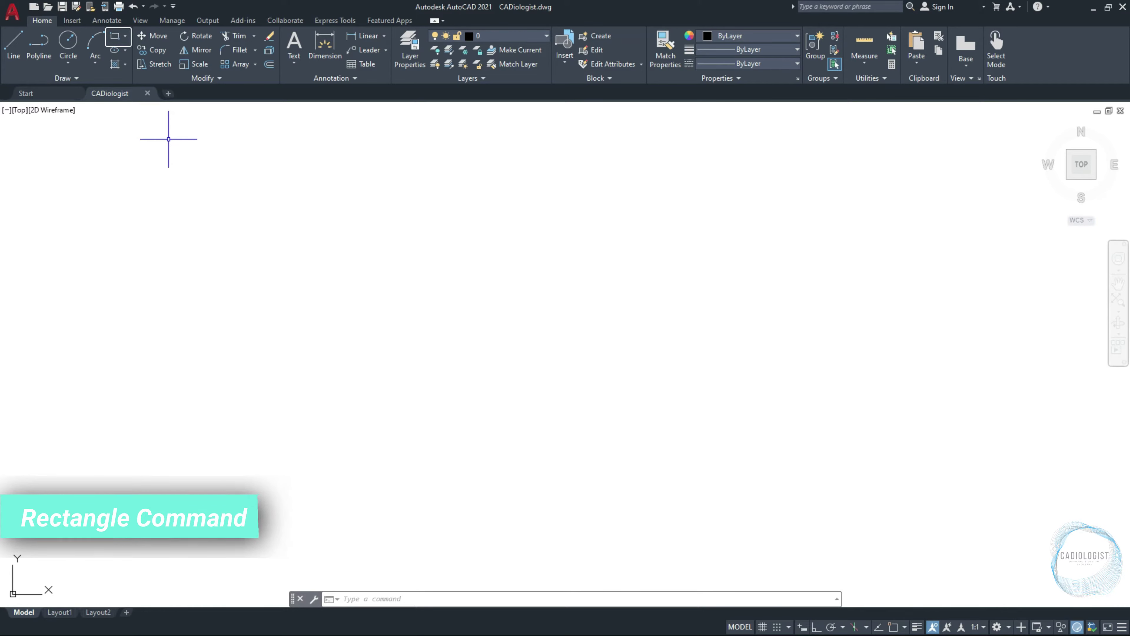
Draw a rectangle between two picked corner points.
click(117, 41)
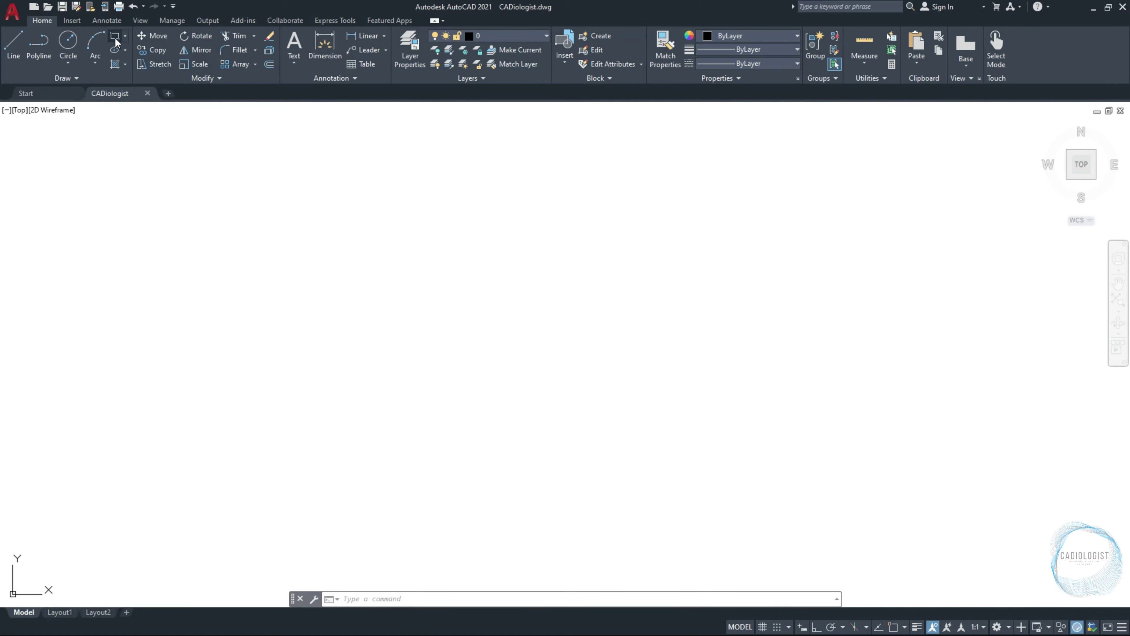
click(198, 307)
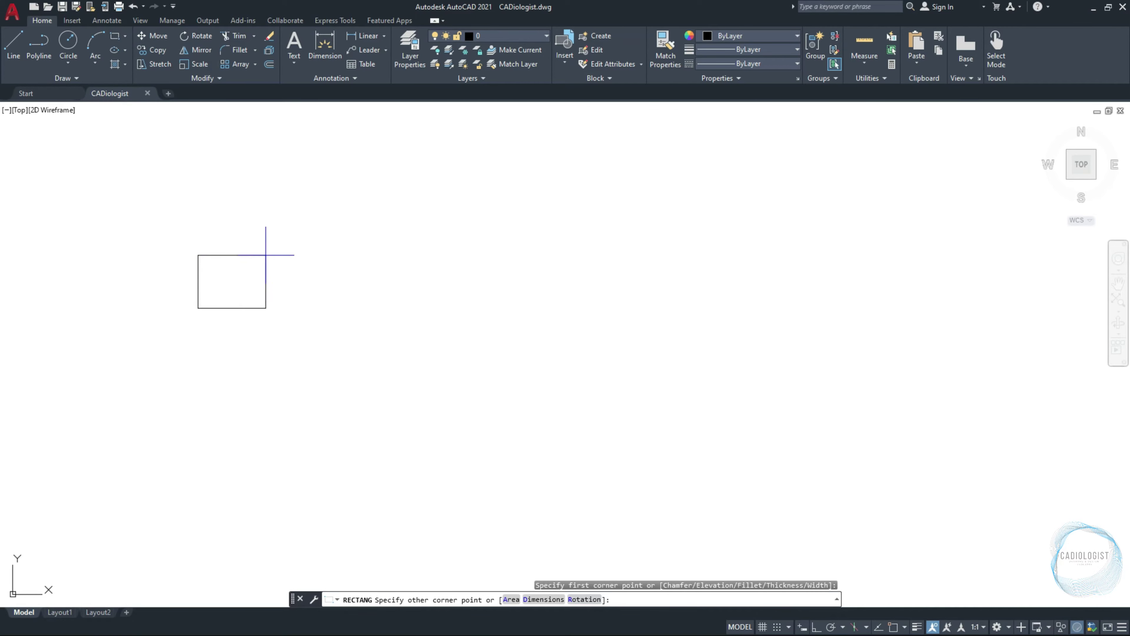
click(398, 205)
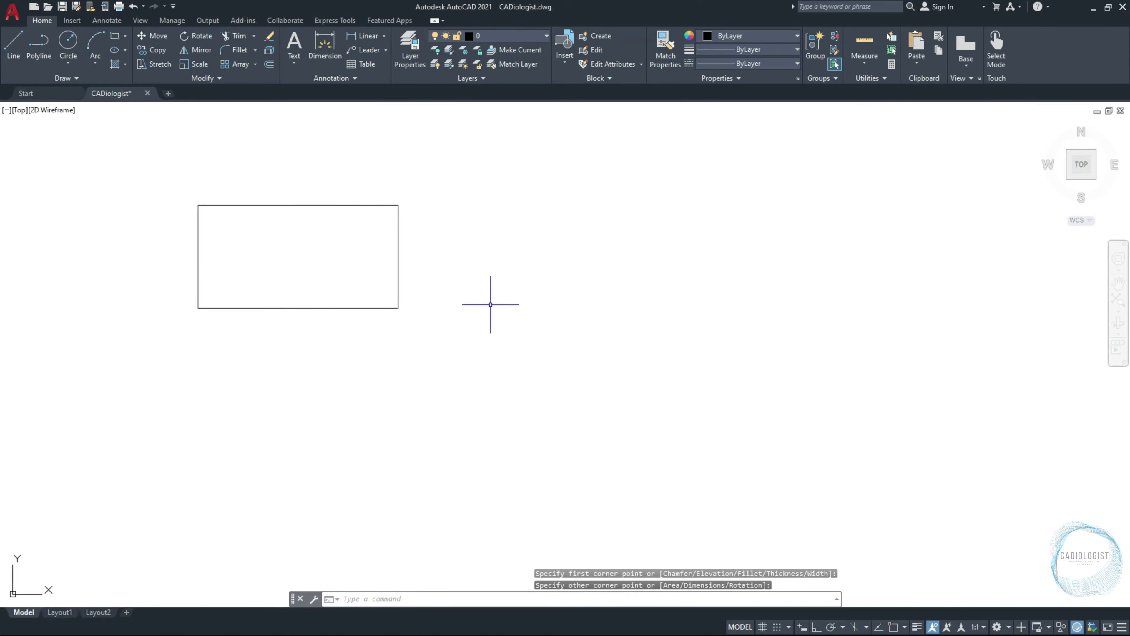
key(space)
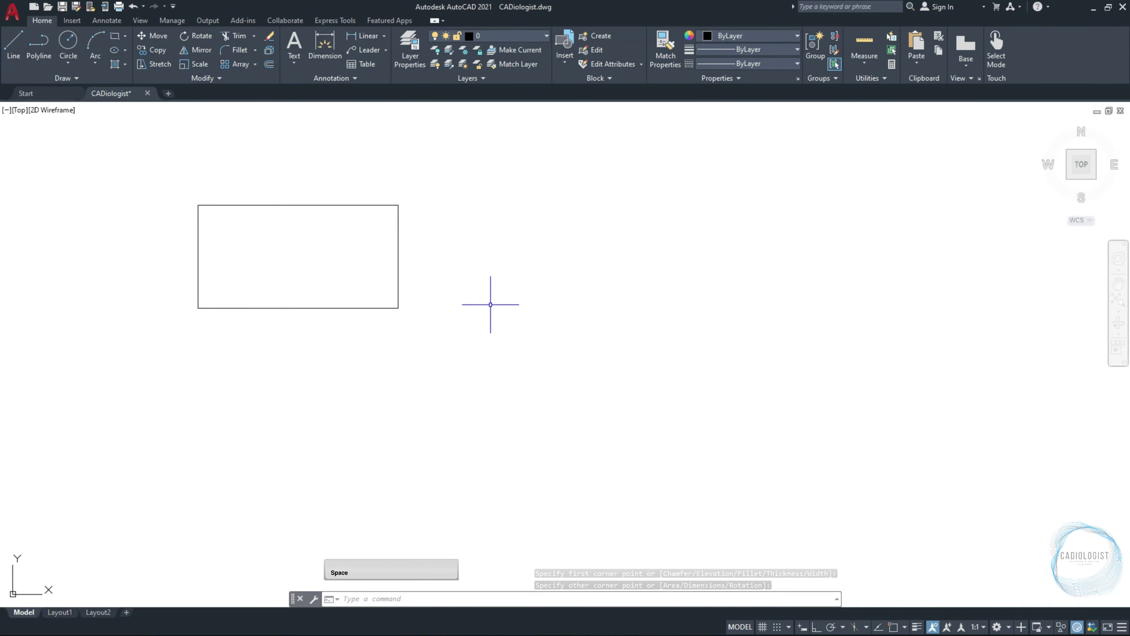
Draw a second rectangle sized by dimensions: length 50, width 20.
key(space)
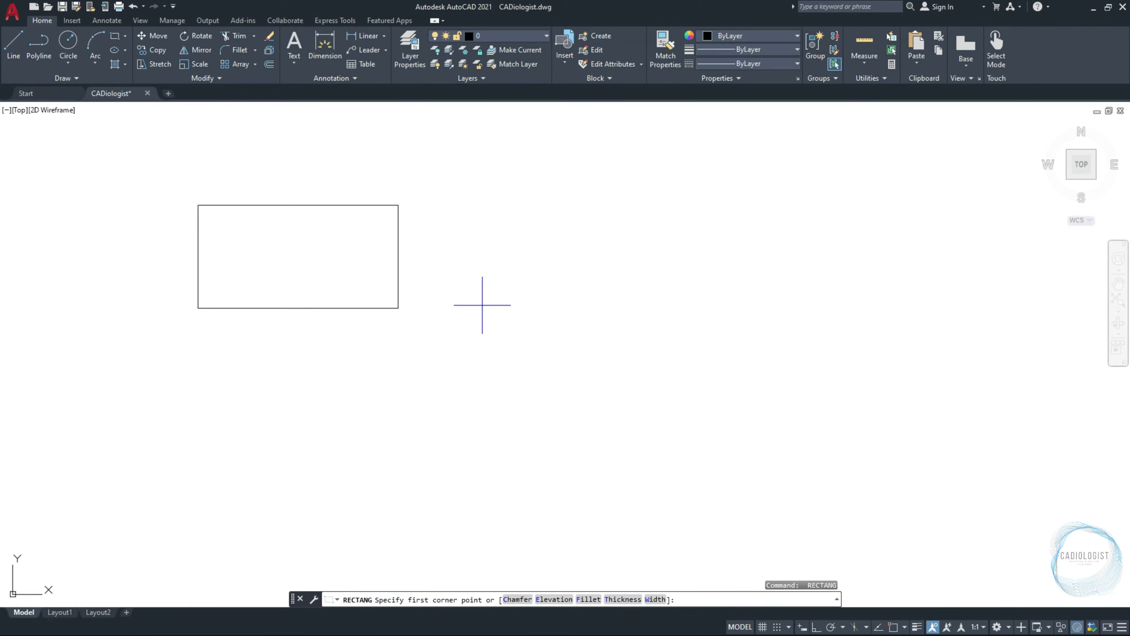
click(483, 306)
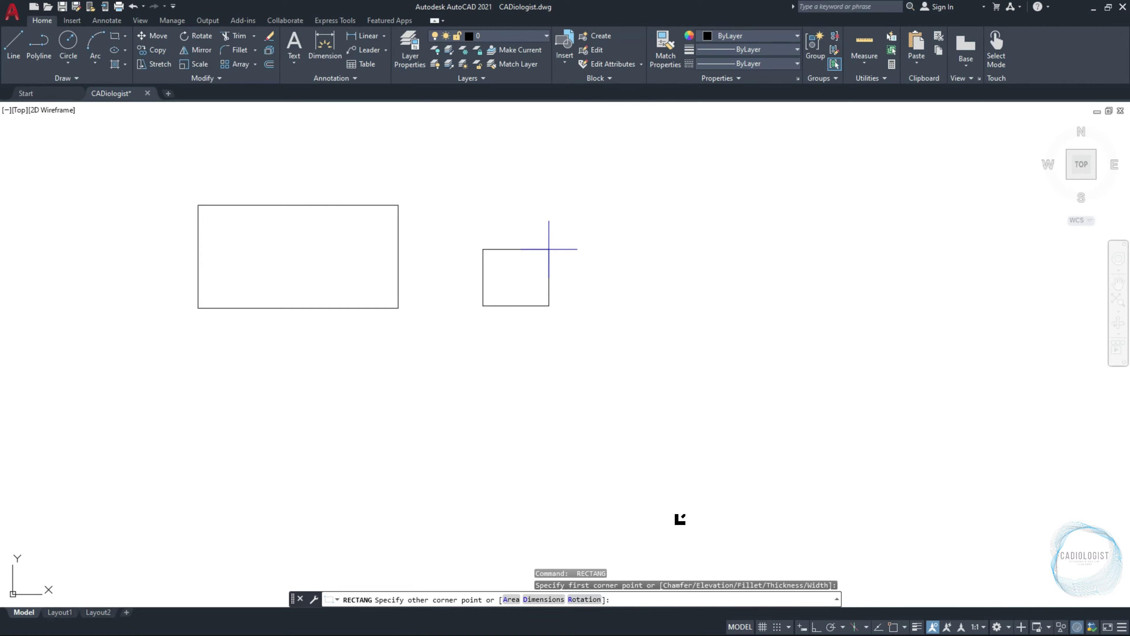
key(d)
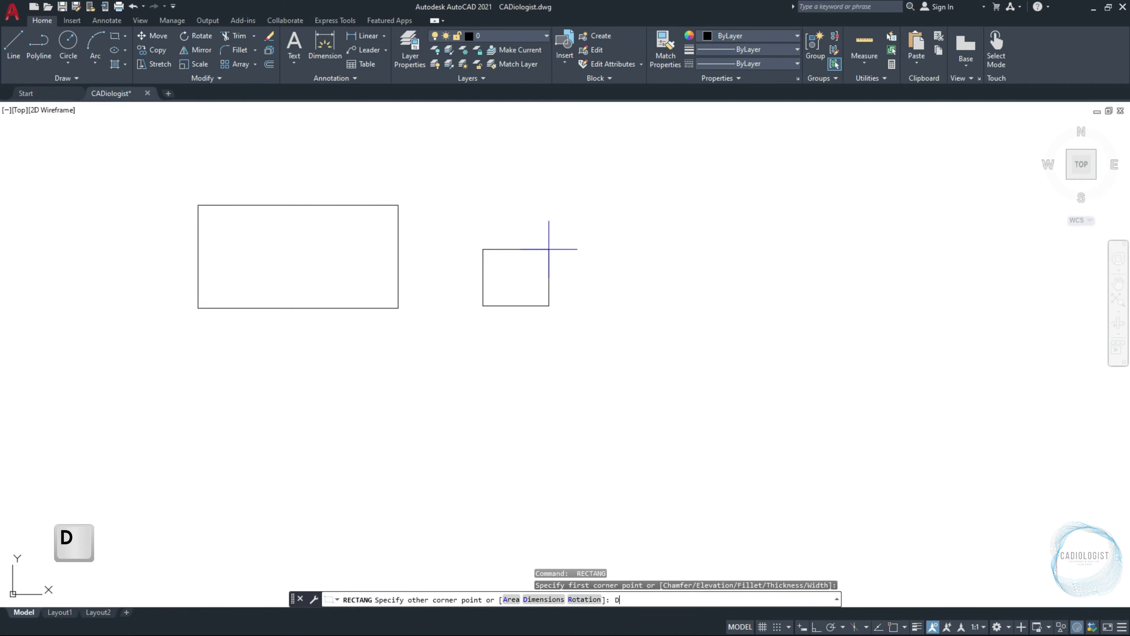
key(Return)
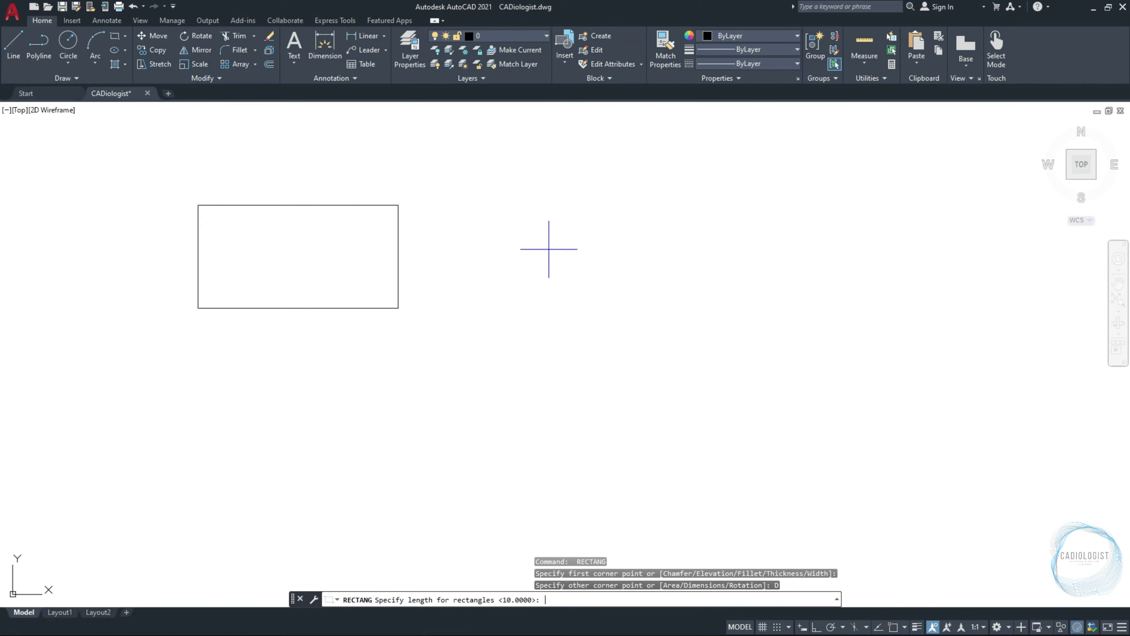
text(50)
key(Return)
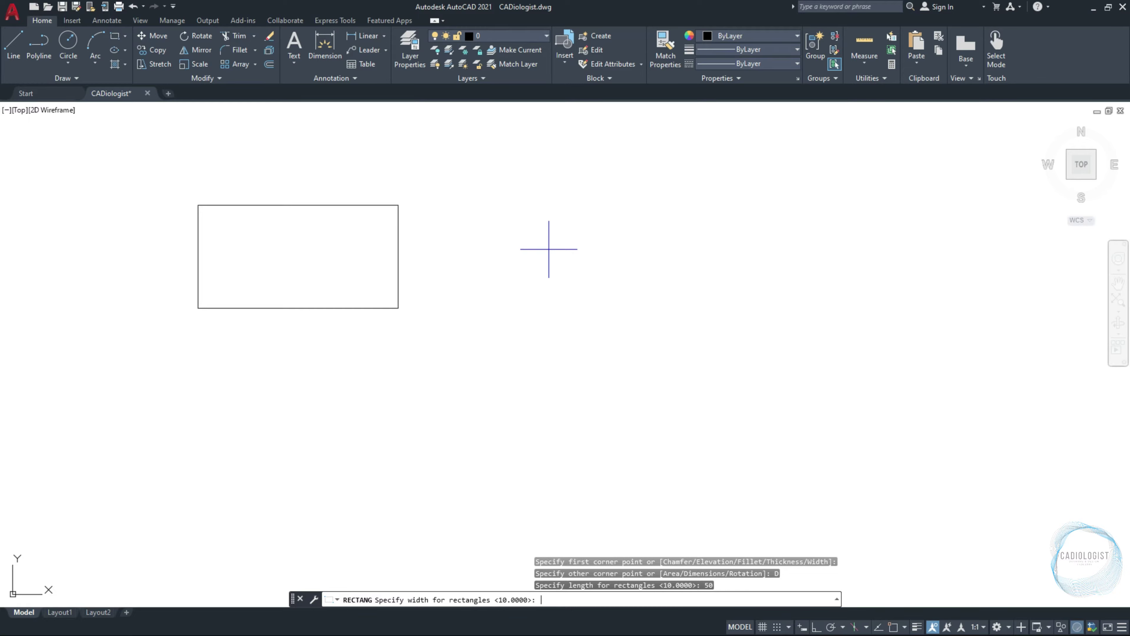
text(20)
key(Return)
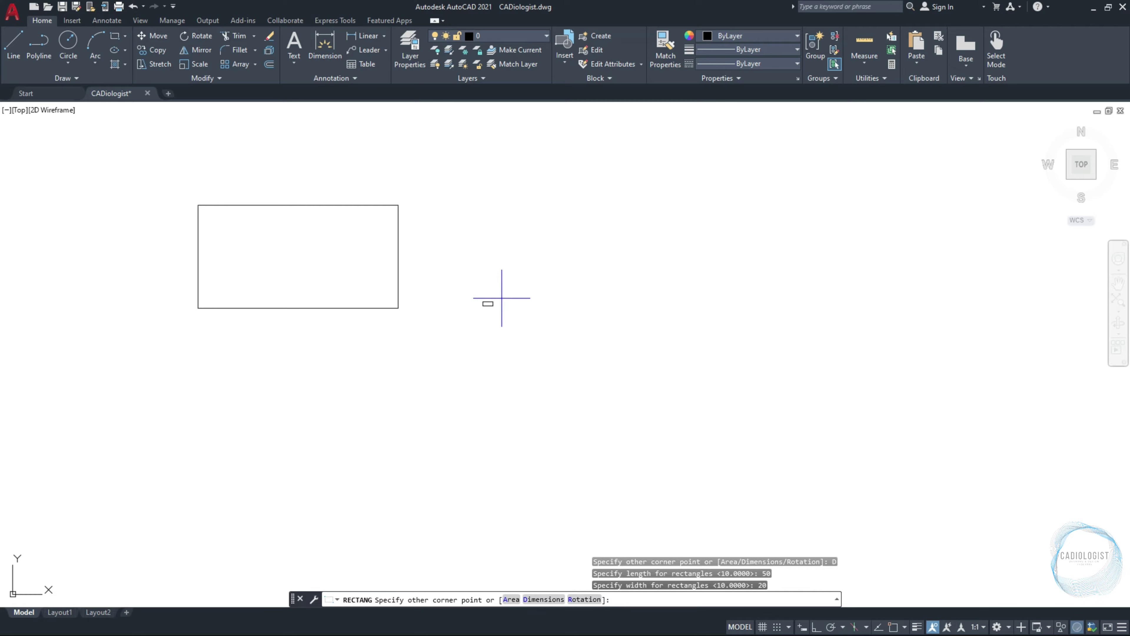
scroll(501, 302, up, 10)
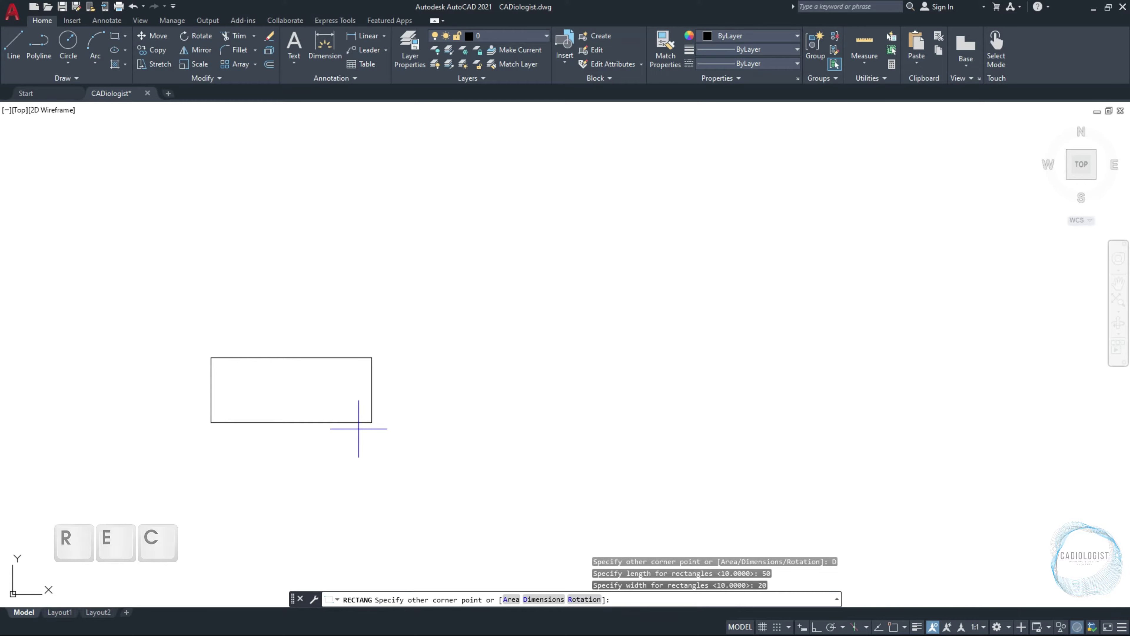
click(358, 428)
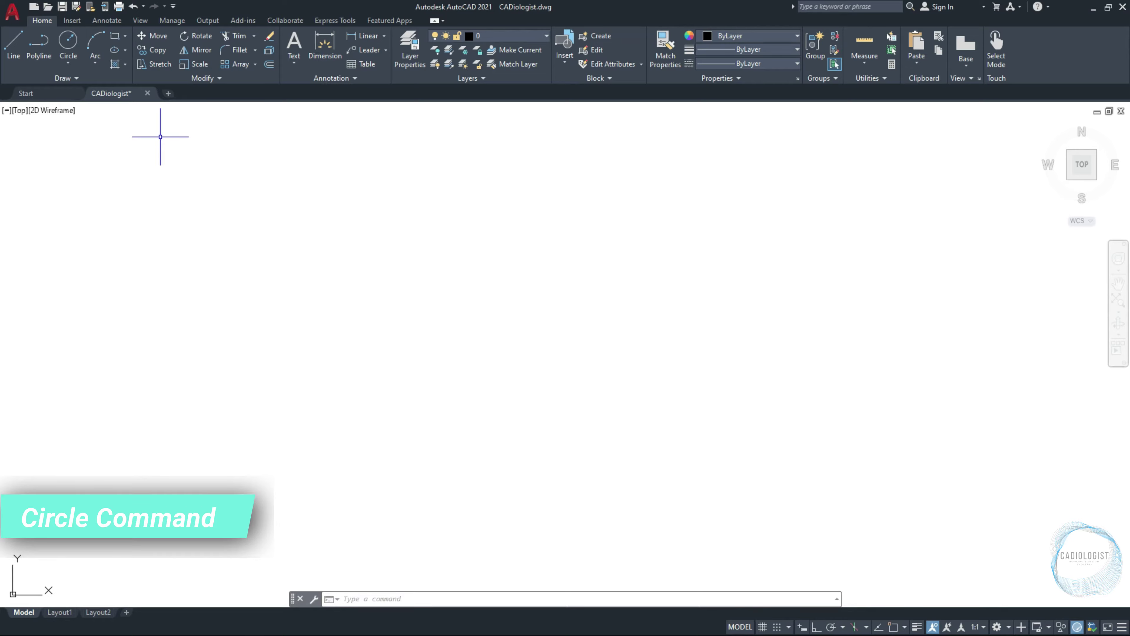
Draw a circle with radius 15 at a picked centre.
click(68, 44)
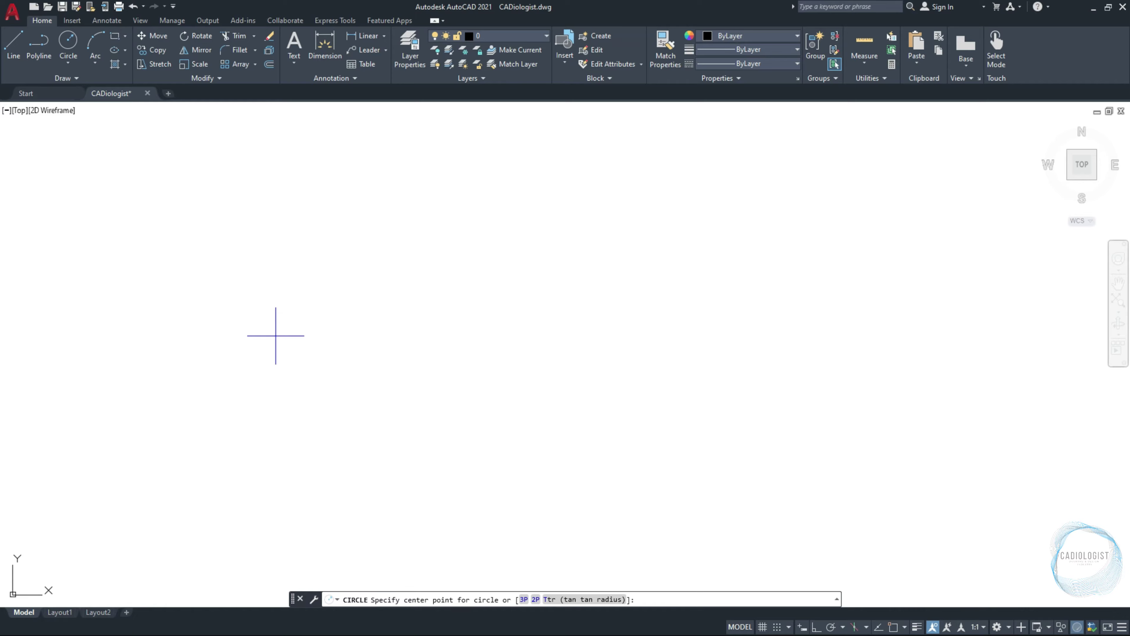
click(275, 335)
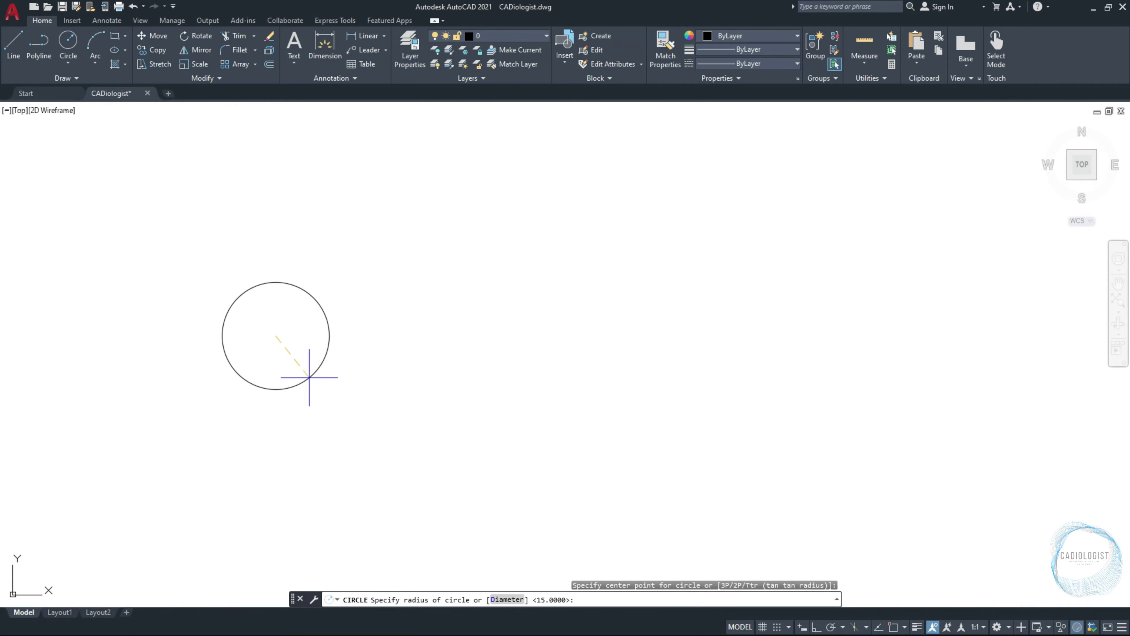
text(15)
key(Return)
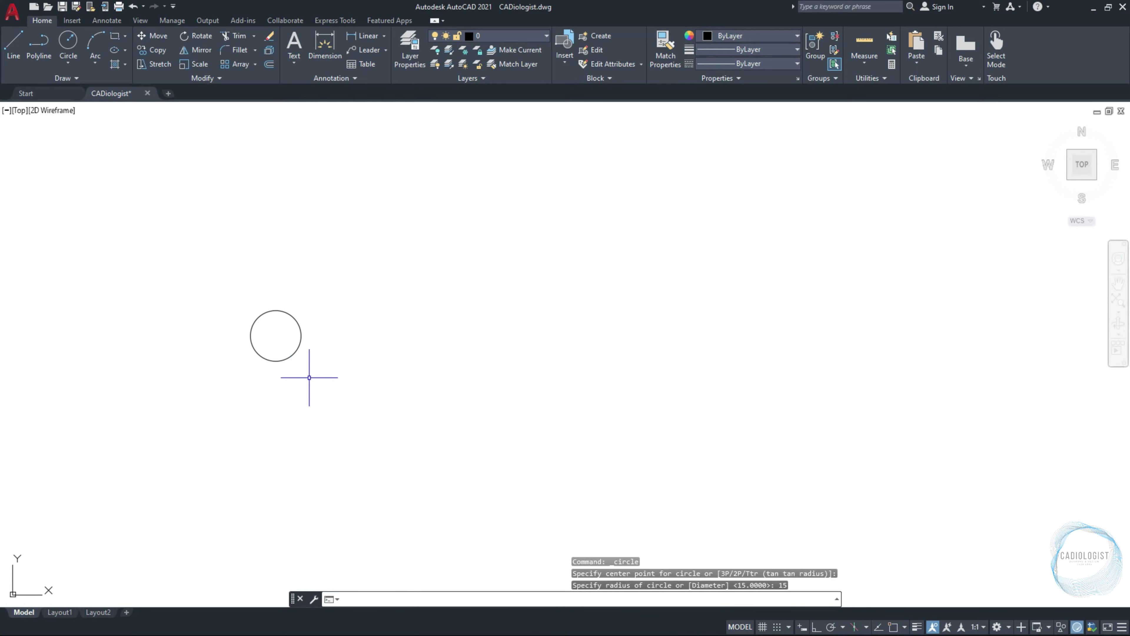
scroll(289, 369, up, 6)
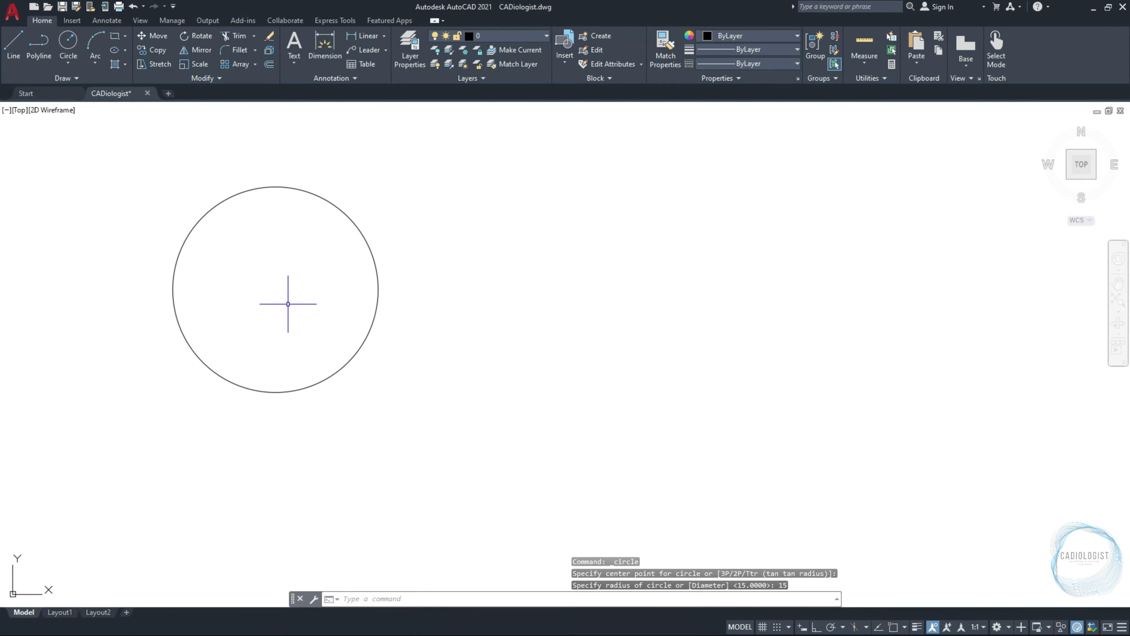
Draw a second circle to the right, sized by diameter 15.
text(c)
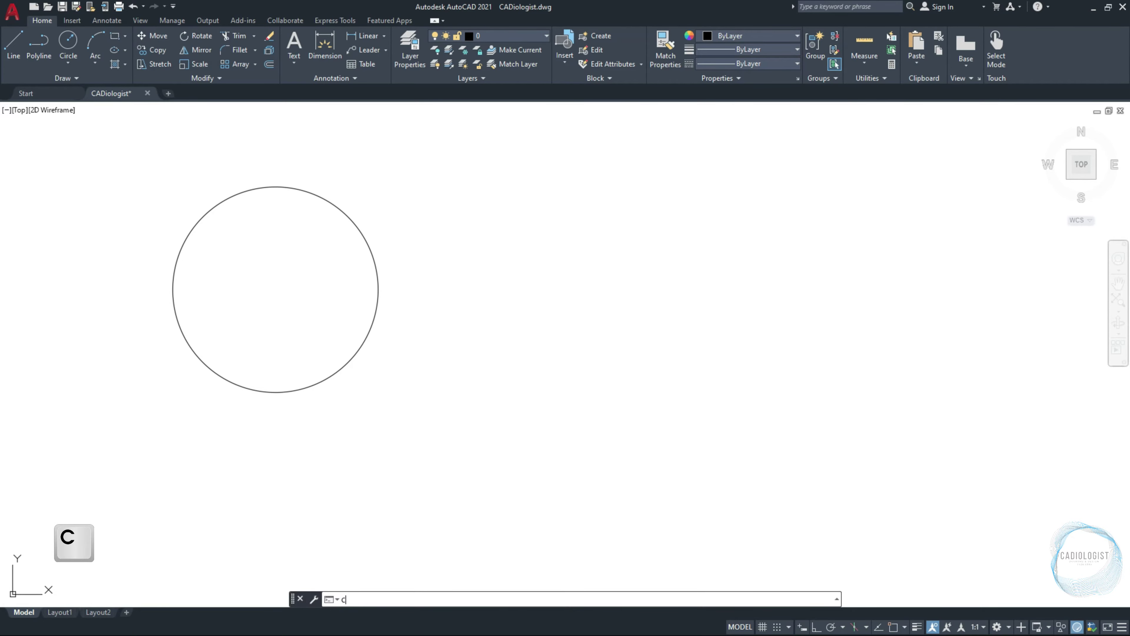
key(Return)
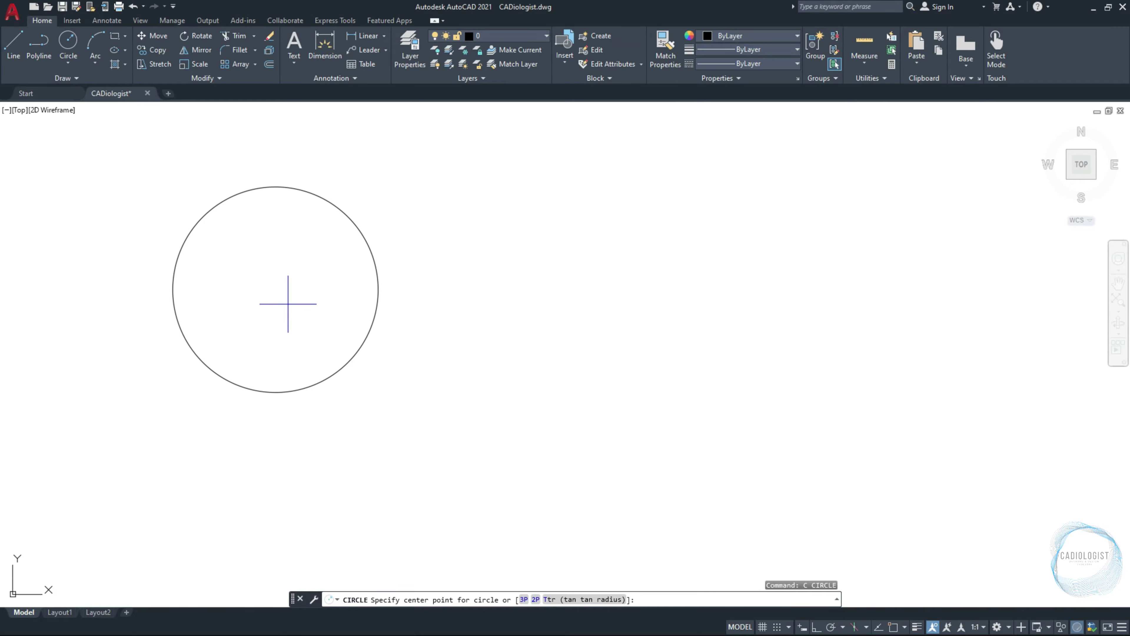
click(620, 292)
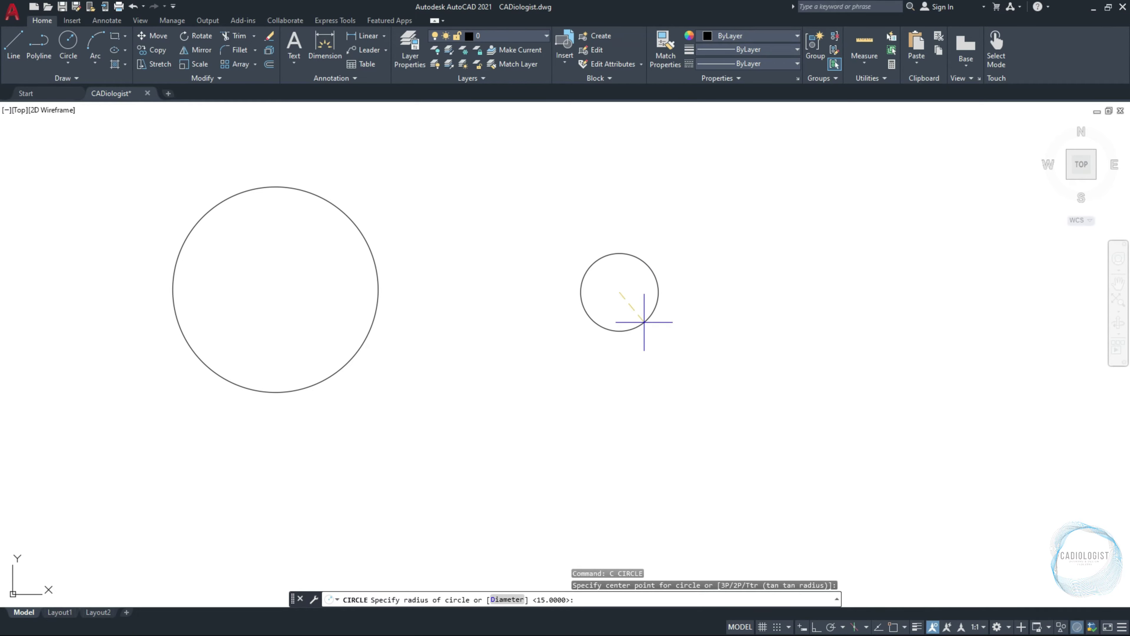
key(d)
key(Return)
text(15)
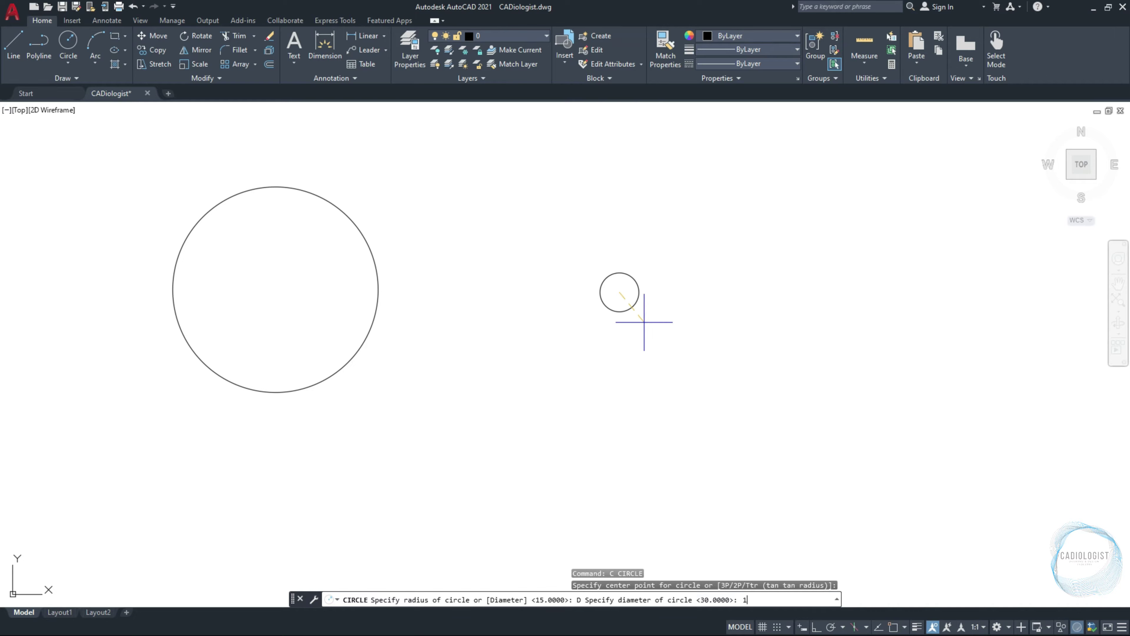
key(space)
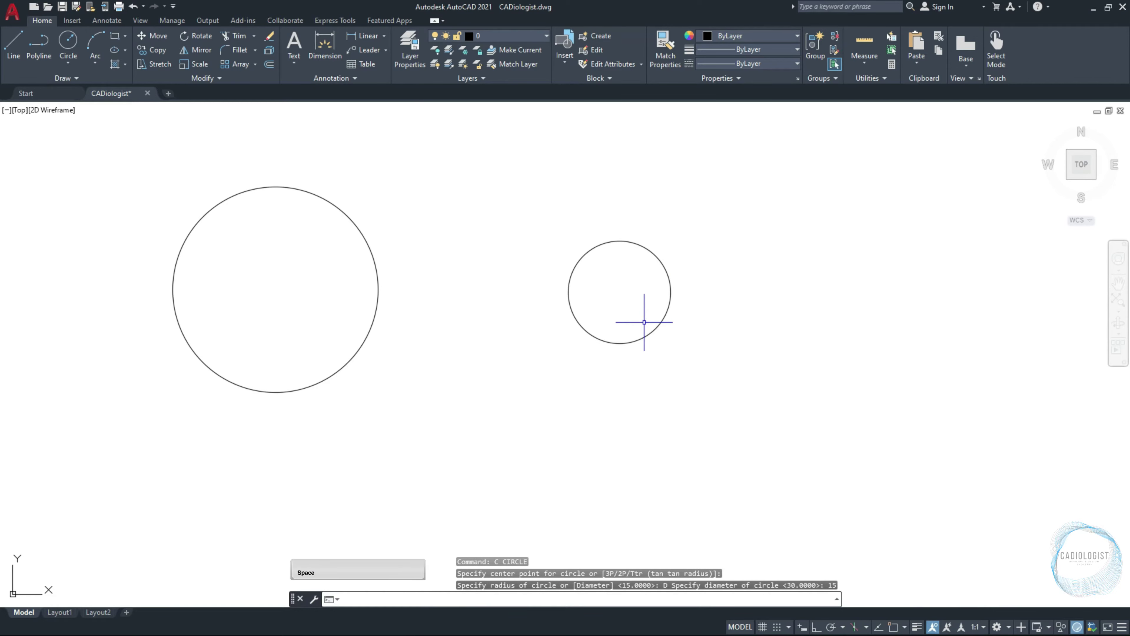
key(space)
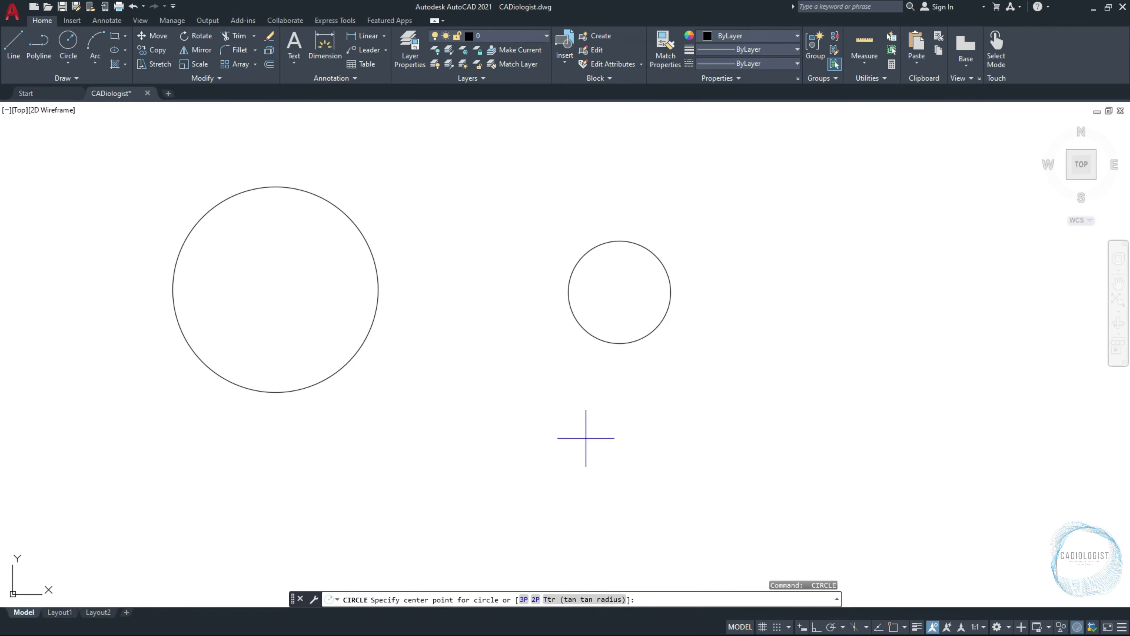
With Quadrant snap on, draw a 2P circle between the large and small circles' quadrants.
click(535, 599)
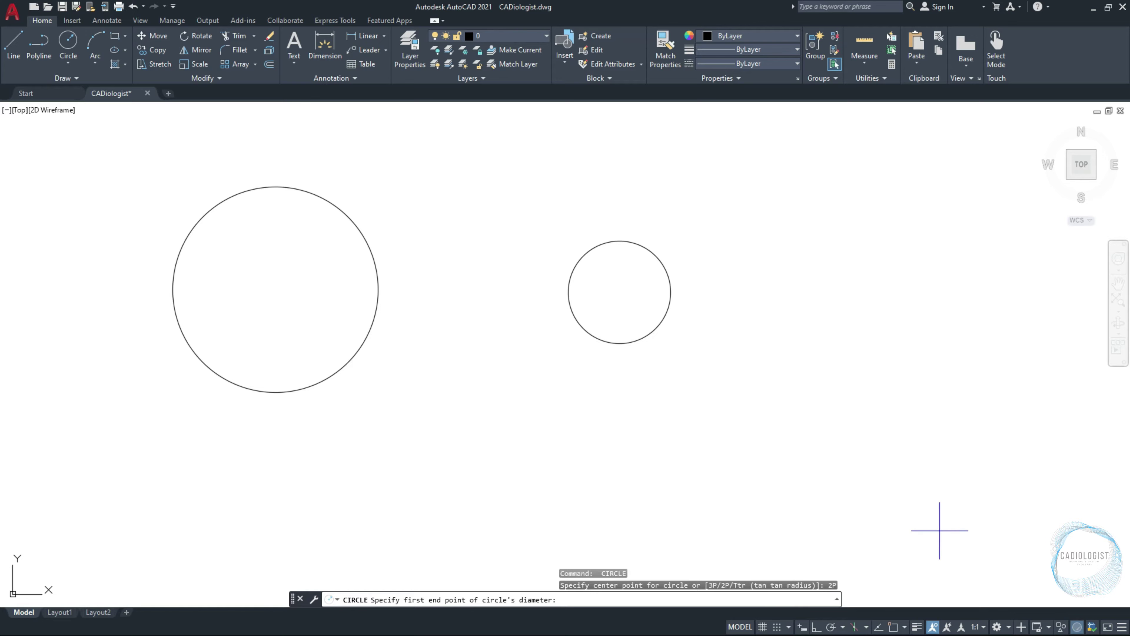
click(905, 628)
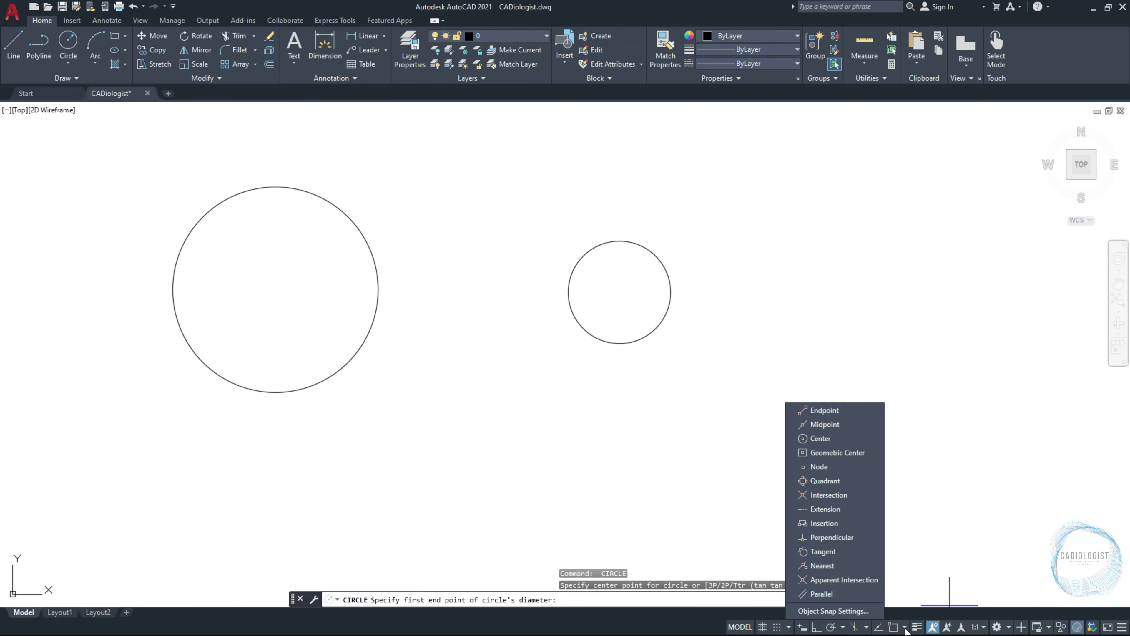
click(846, 478)
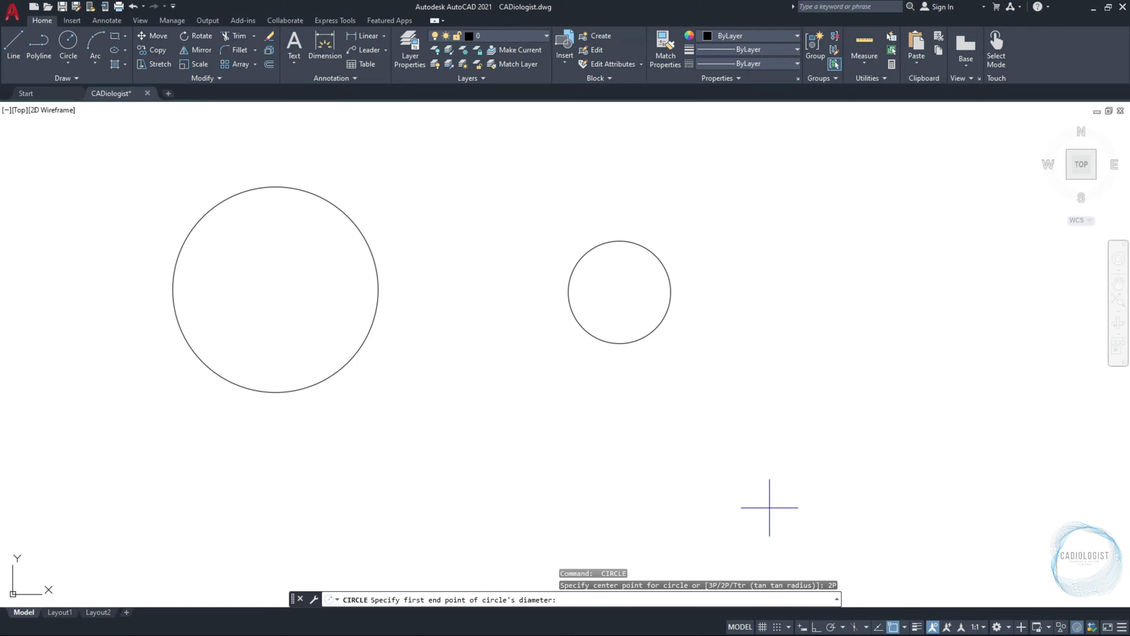
click(382, 305)
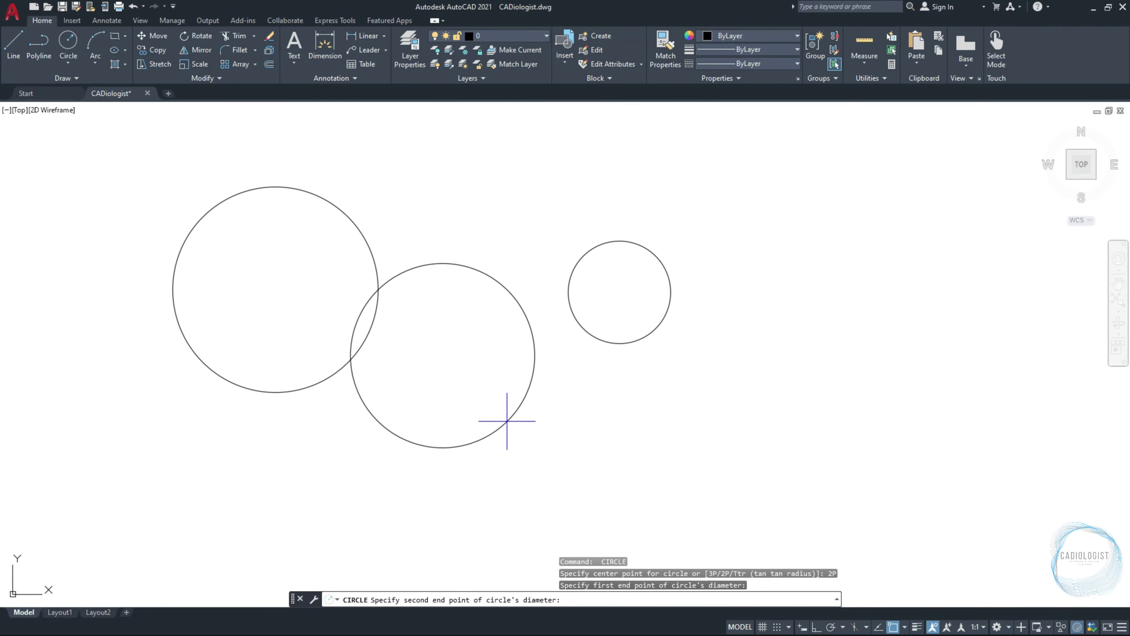
click(571, 316)
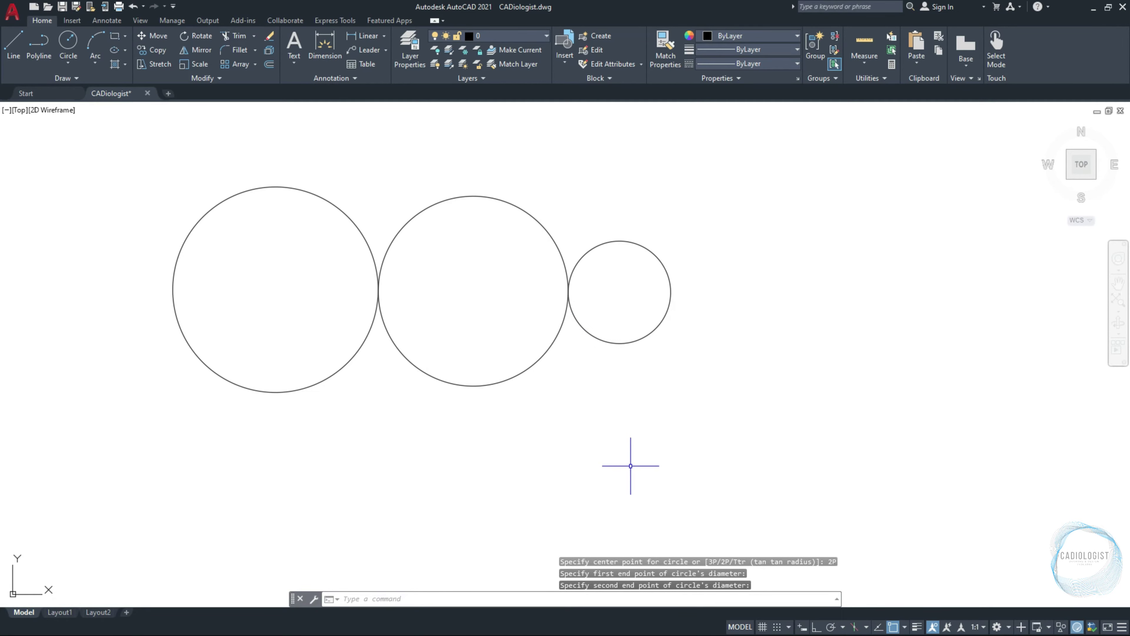
key(space)
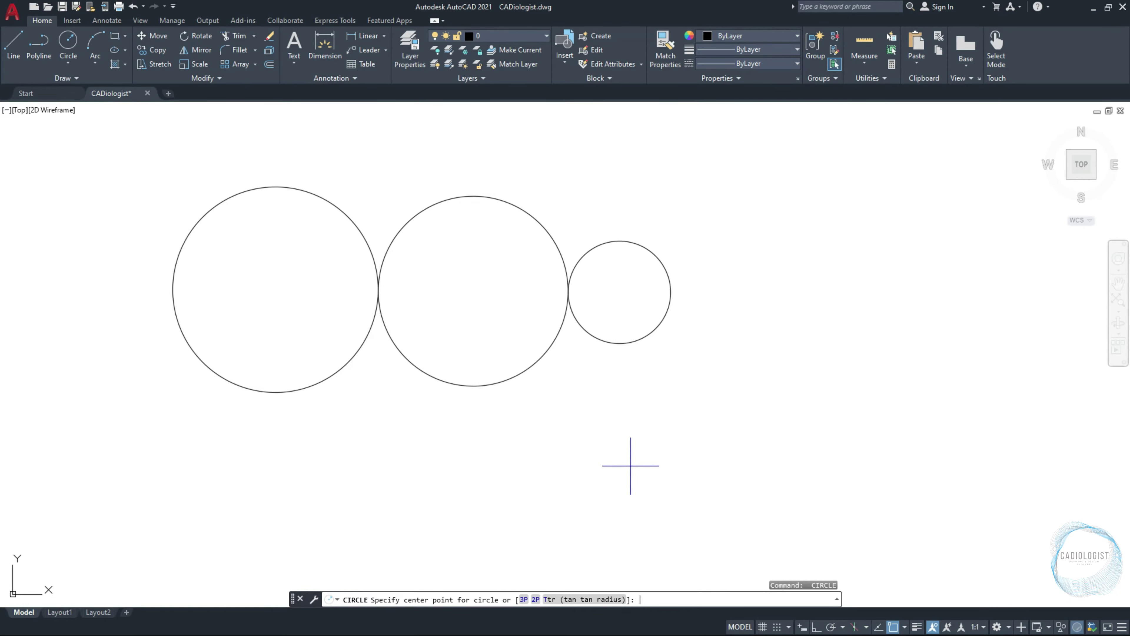
Draw a 3P circle through points on all three circles, then turn on Ortho mode.
click(525, 600)
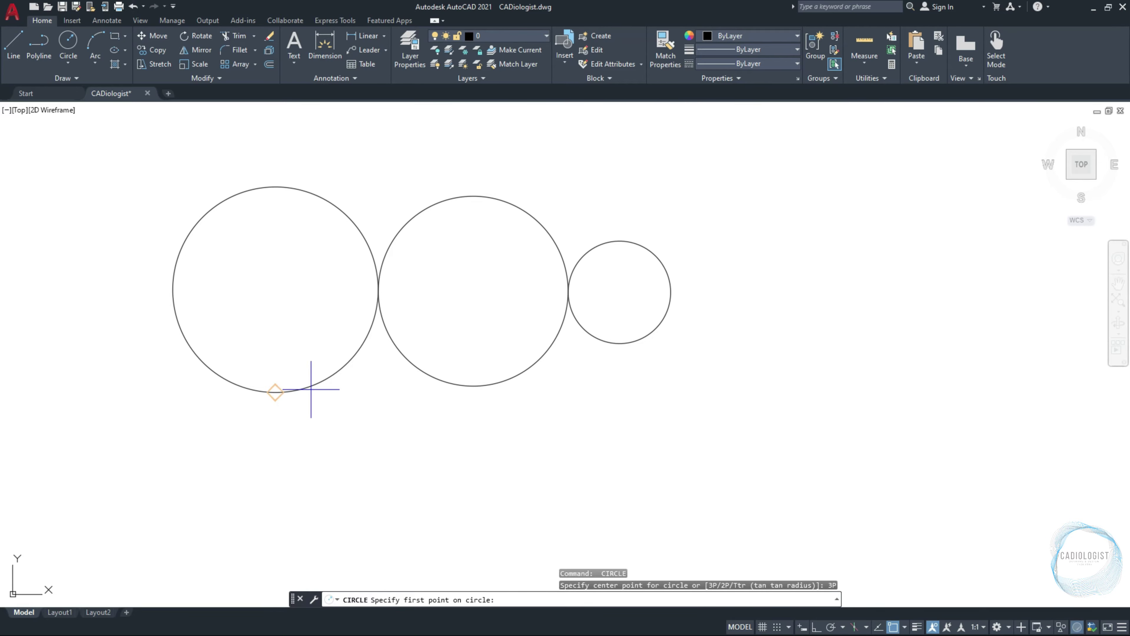
click(314, 391)
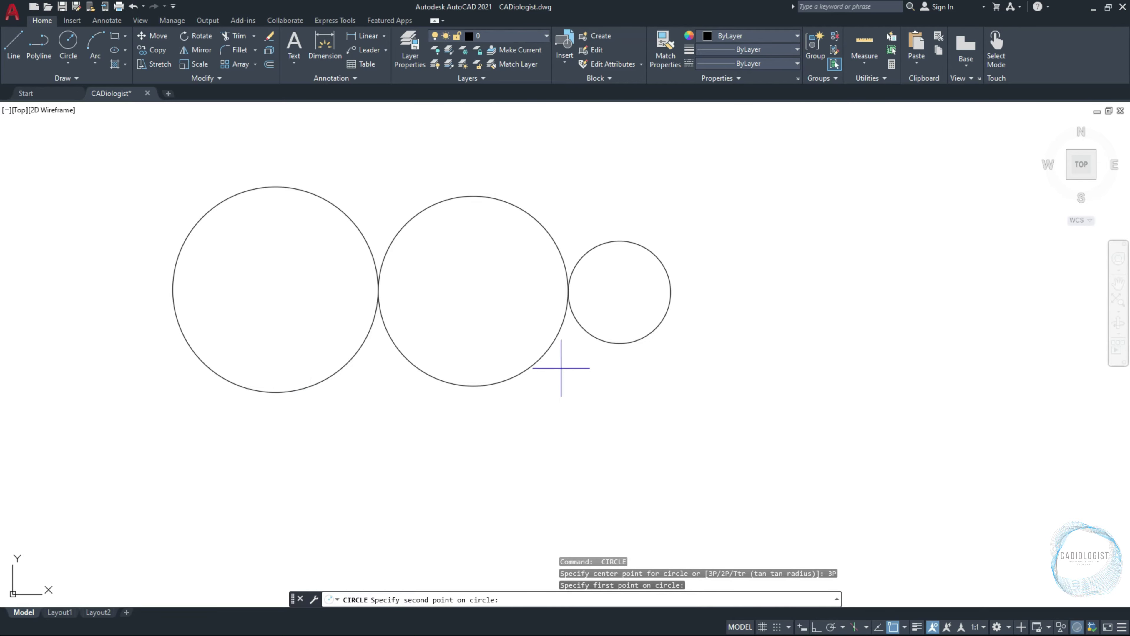
click(618, 342)
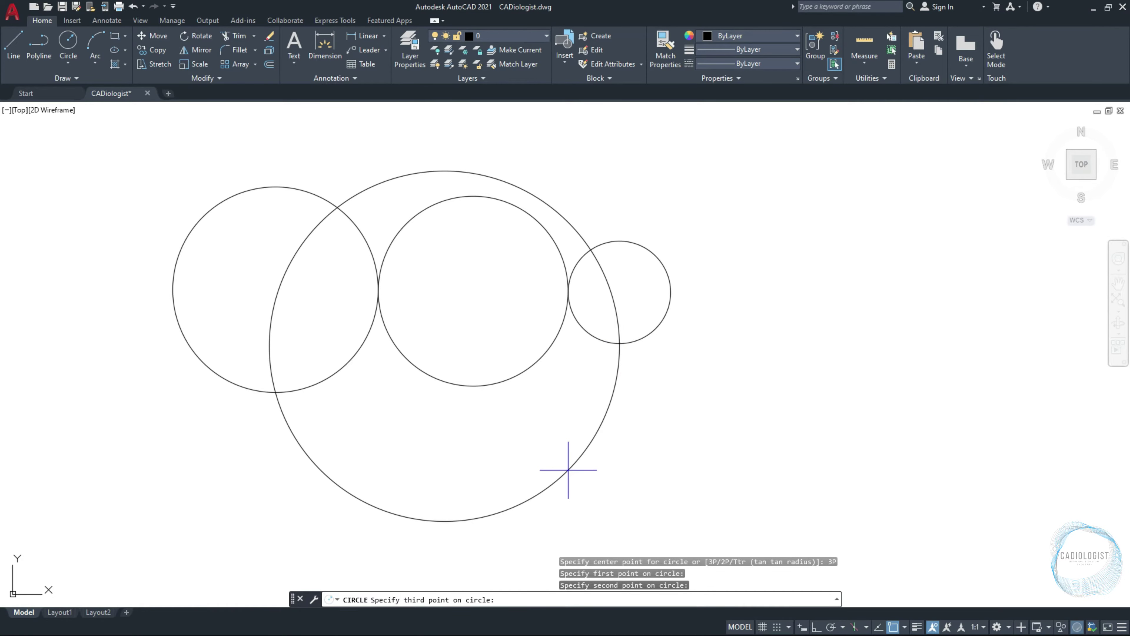
click(501, 200)
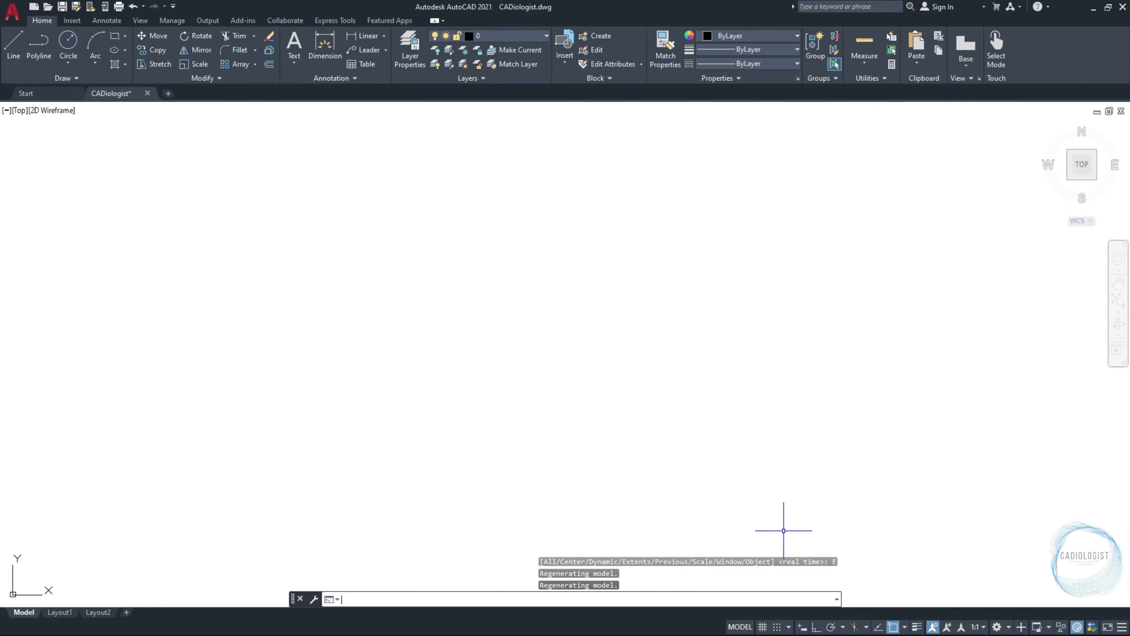
click(816, 627)
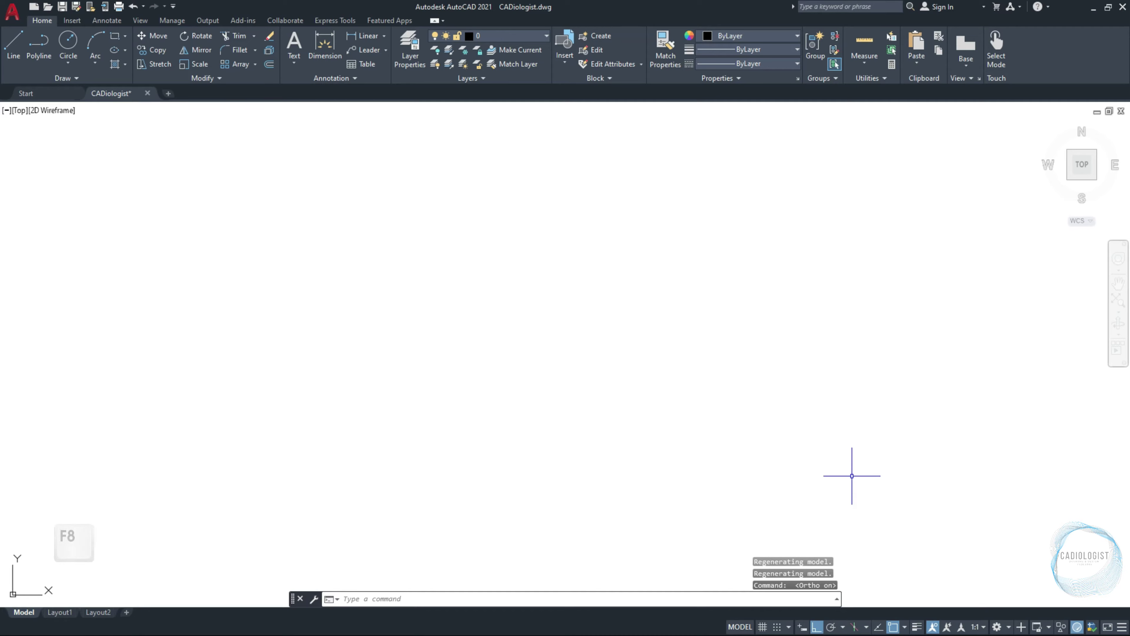
Draw an 8-sided polygon inscribed in a radius-15 circle, then zoom in on it.
key(F8)
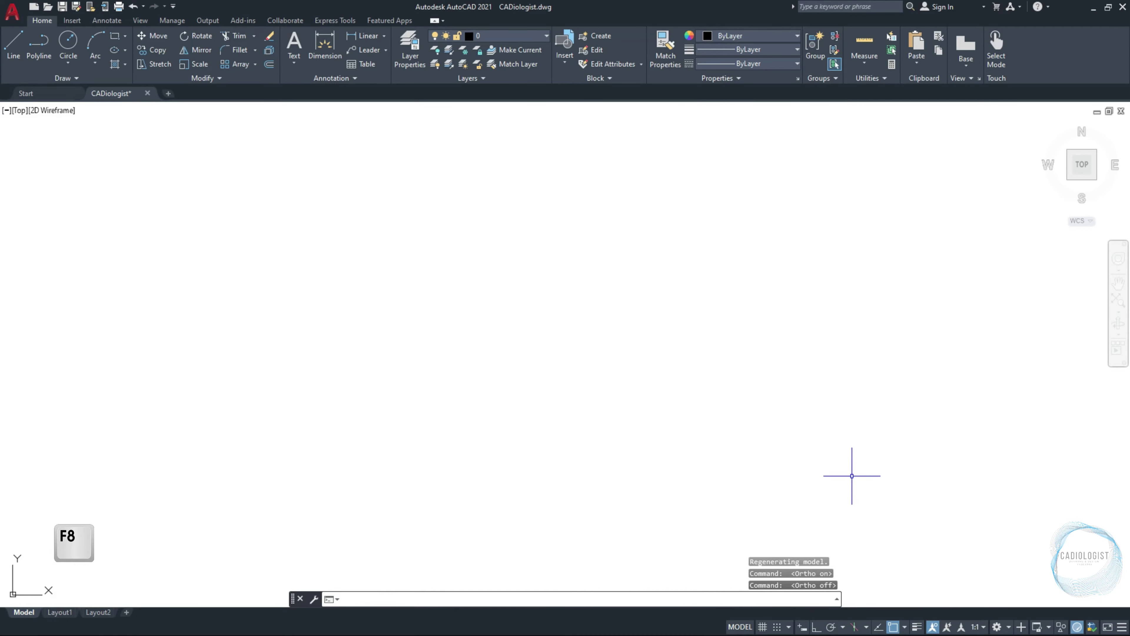
key(F8)
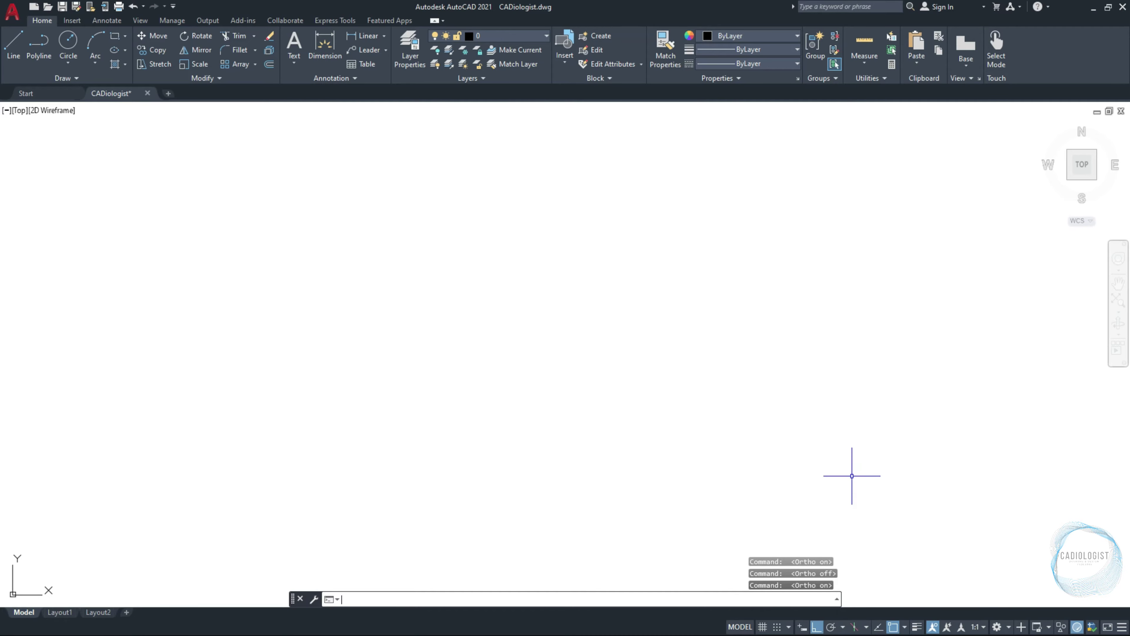
click(124, 37)
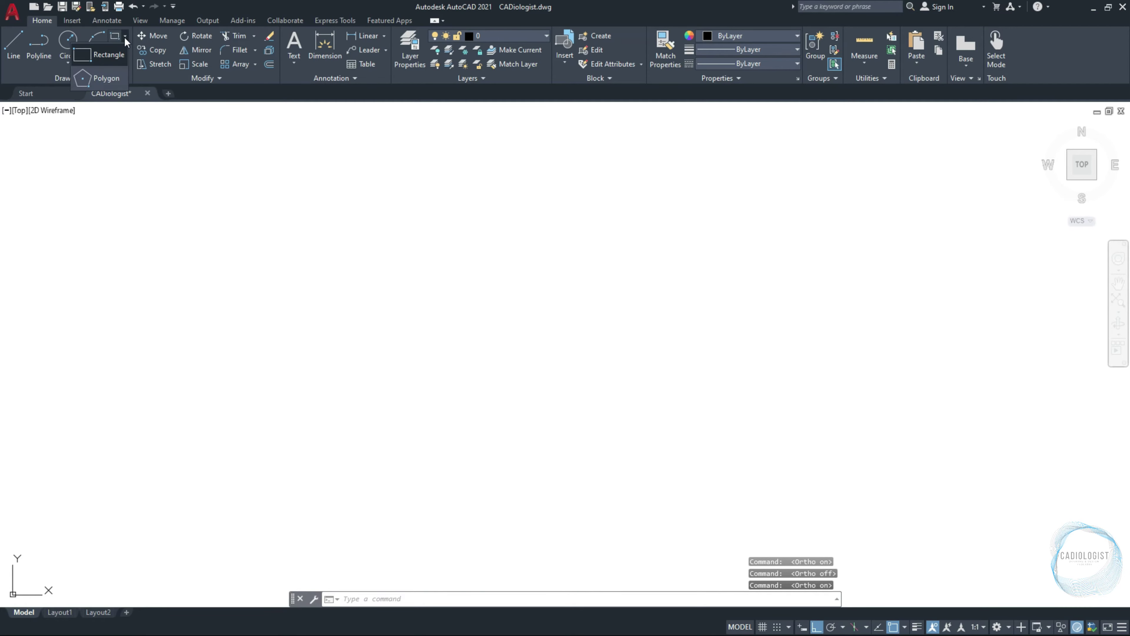
click(111, 80)
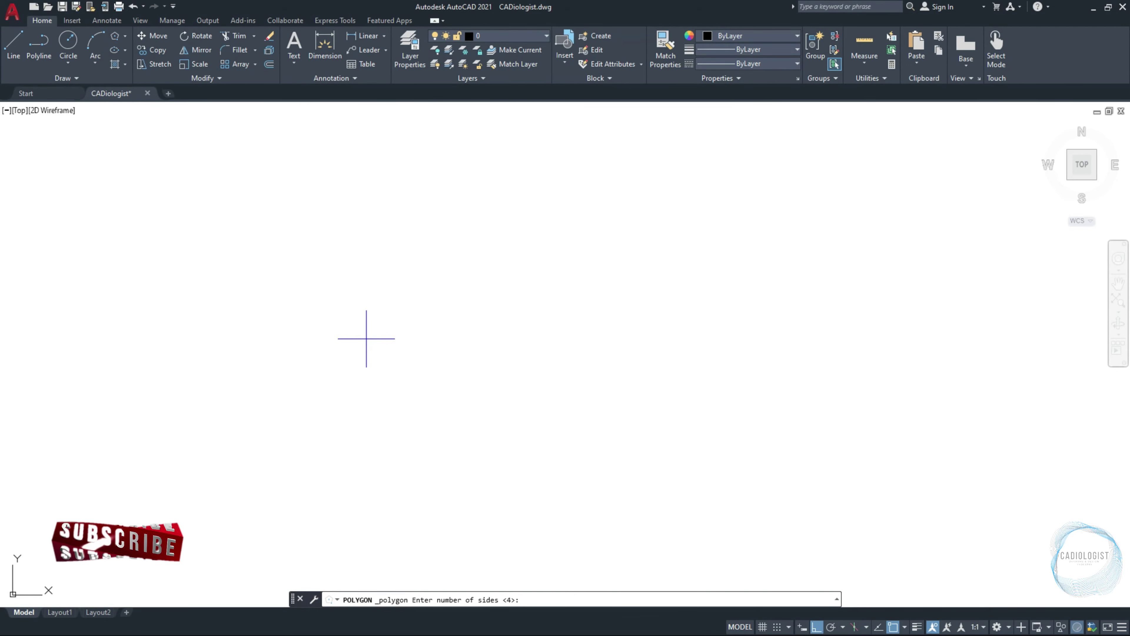
text(8)
key(Return)
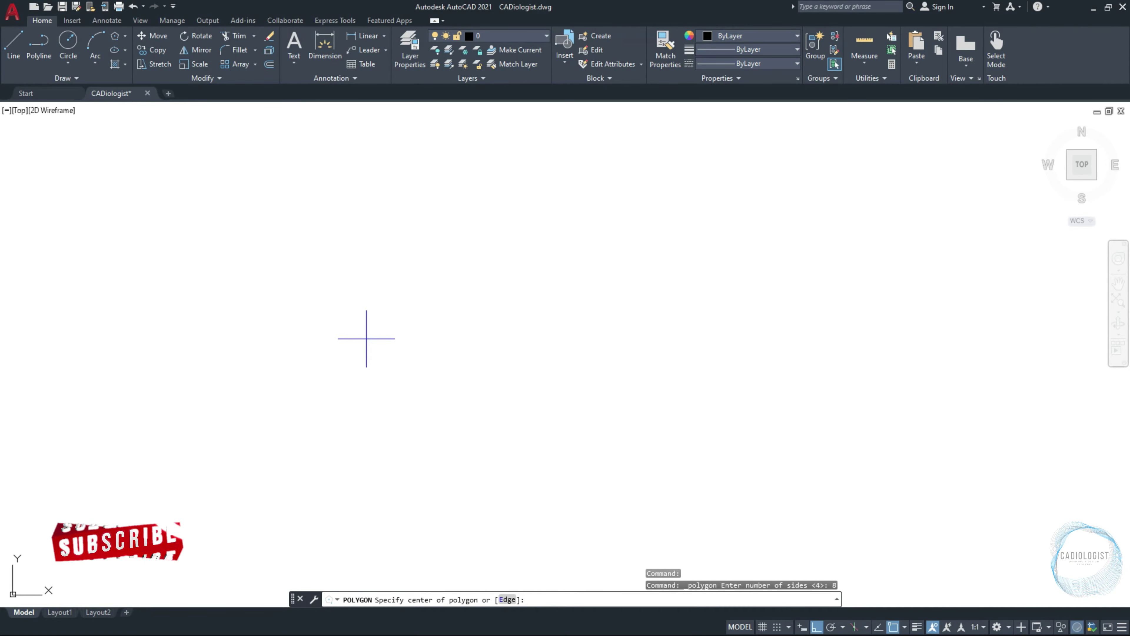
click(366, 338)
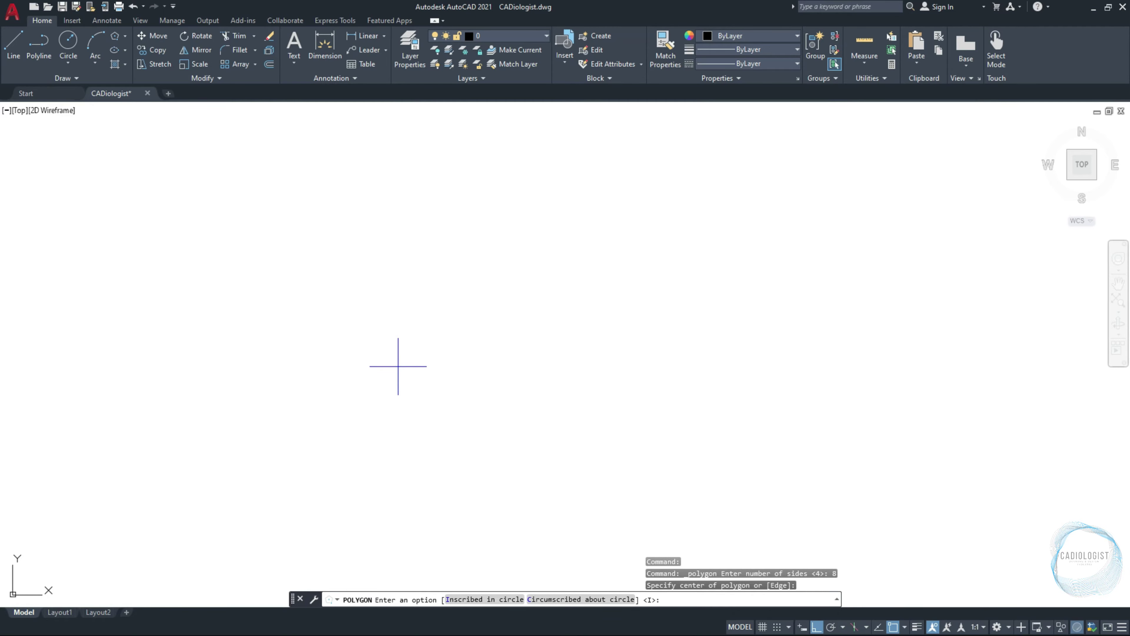
text(I)
key(Return)
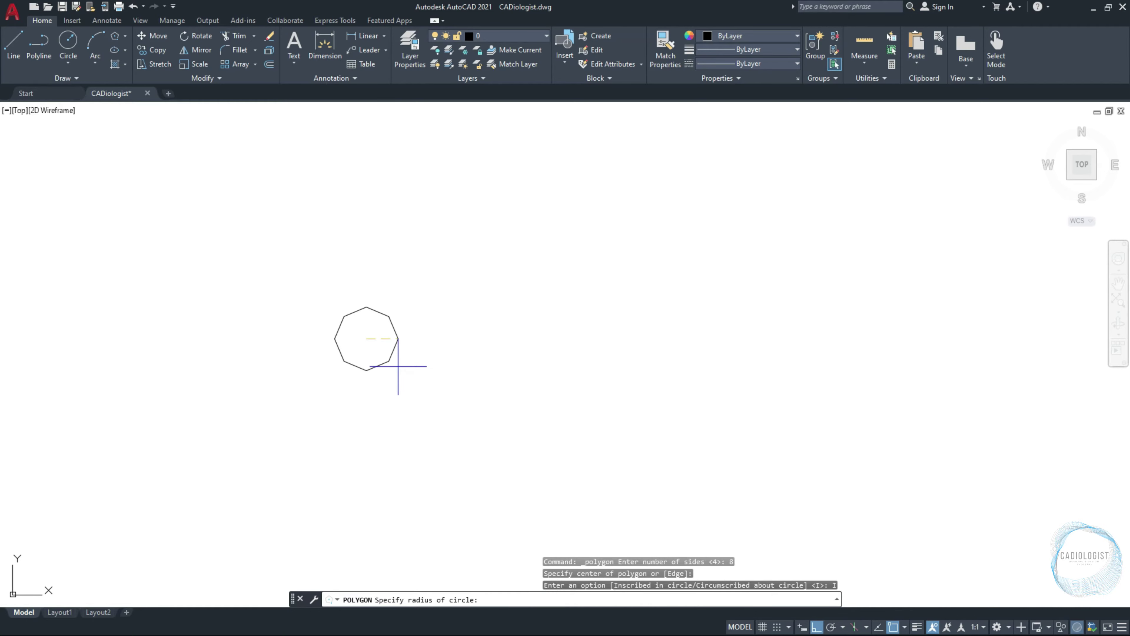
text(15)
key(Return)
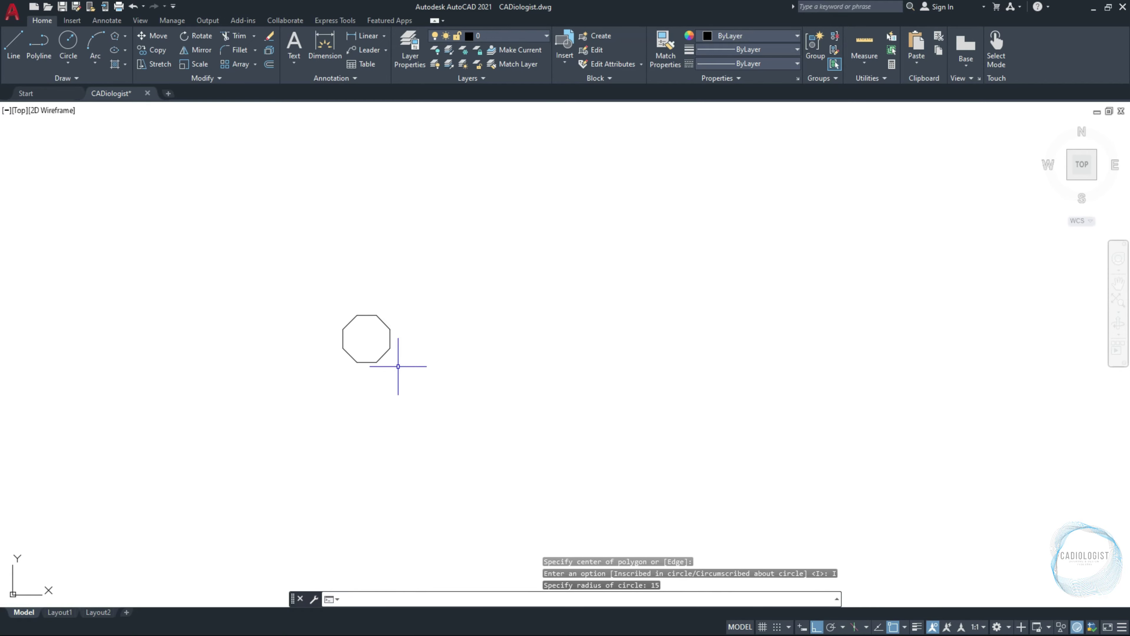
scroll(421, 319, up, 6)
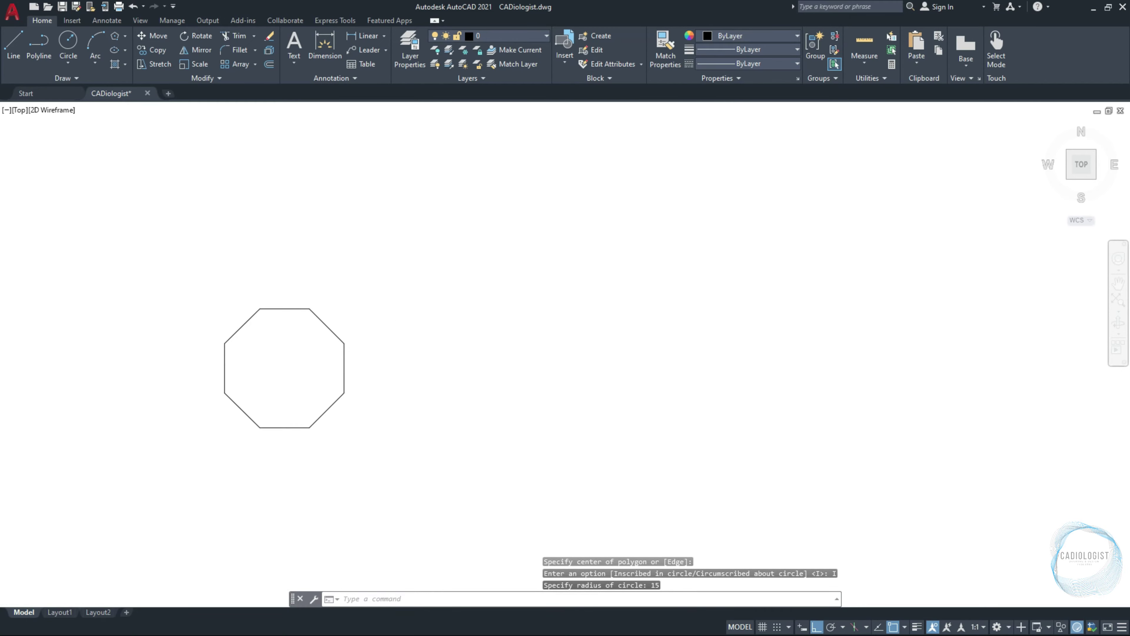
middle_drag(340, 341, 477, 293)
scroll(531, 274, up, 2)
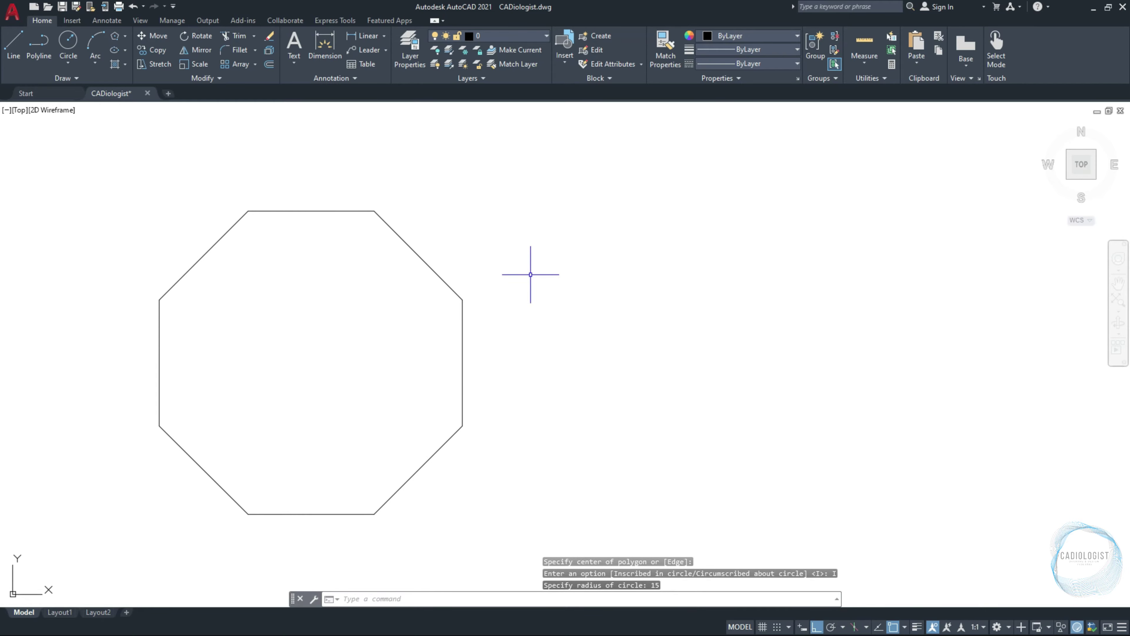
middle_drag(532, 270, 544, 244)
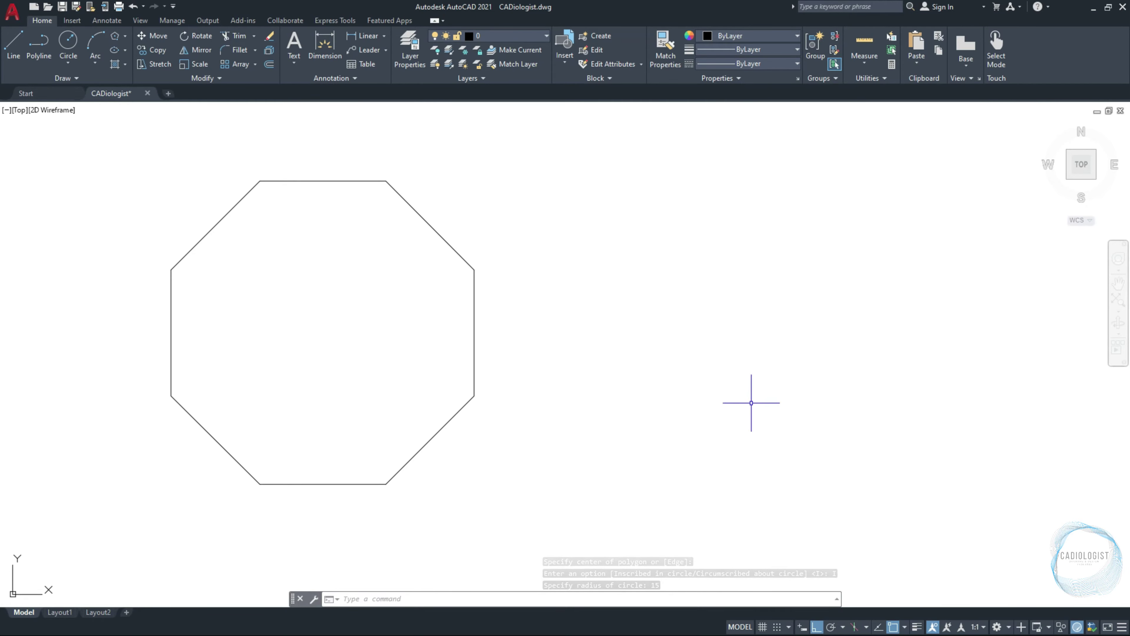
Draw a second 8-sided polygon, circumscribed with radius 15, right of the first.
text(POL)
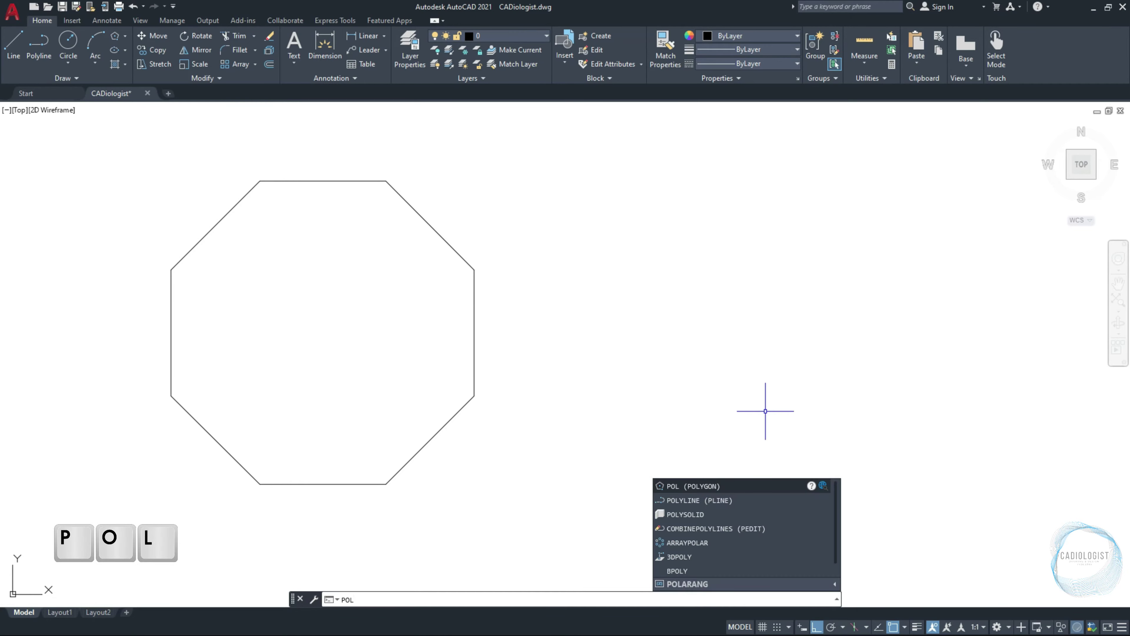
key(Return)
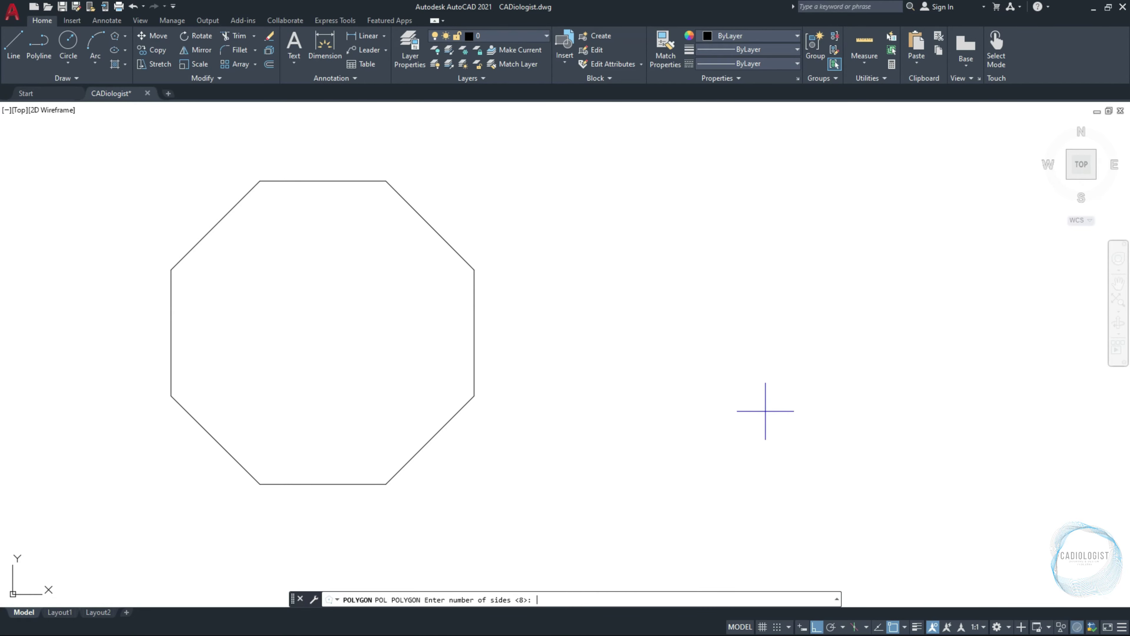
key(Return)
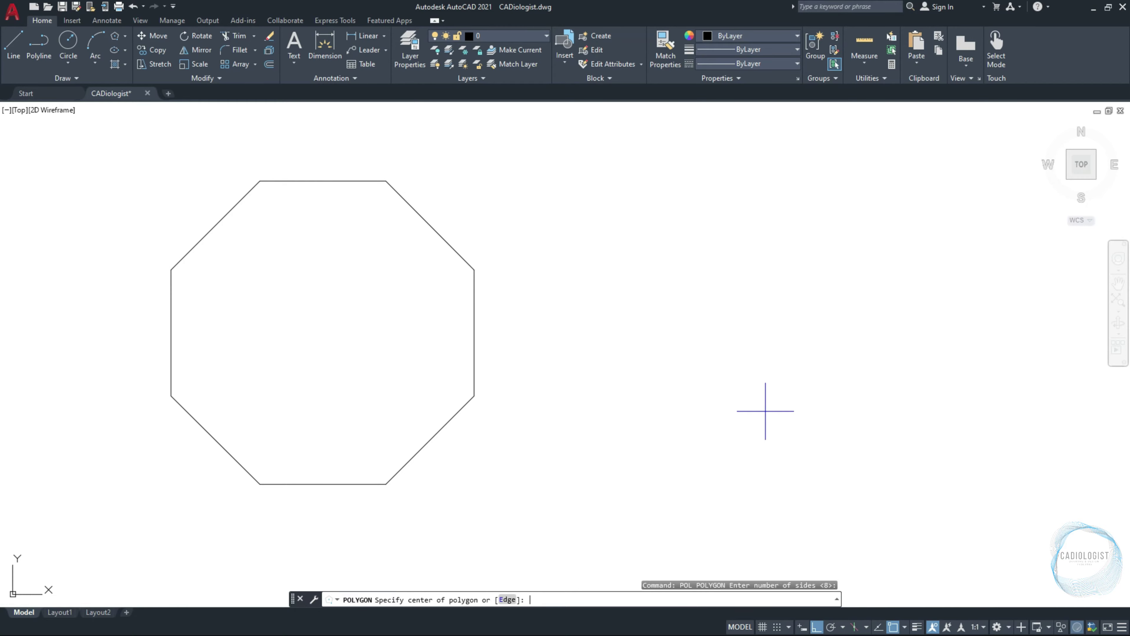
click(797, 374)
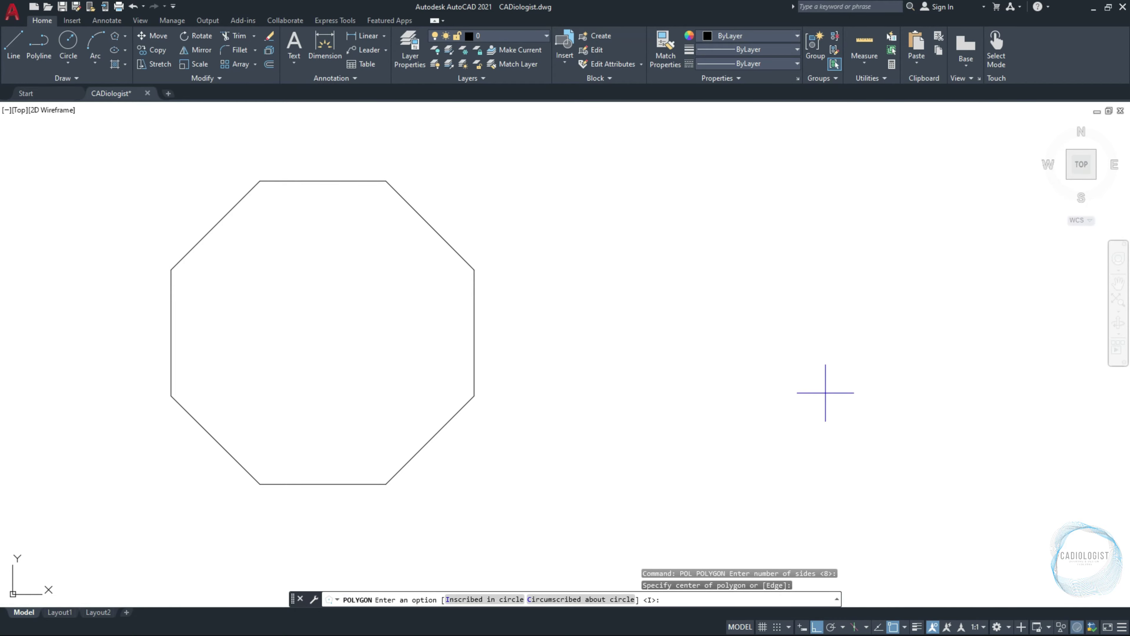
text(C)
key(Return)
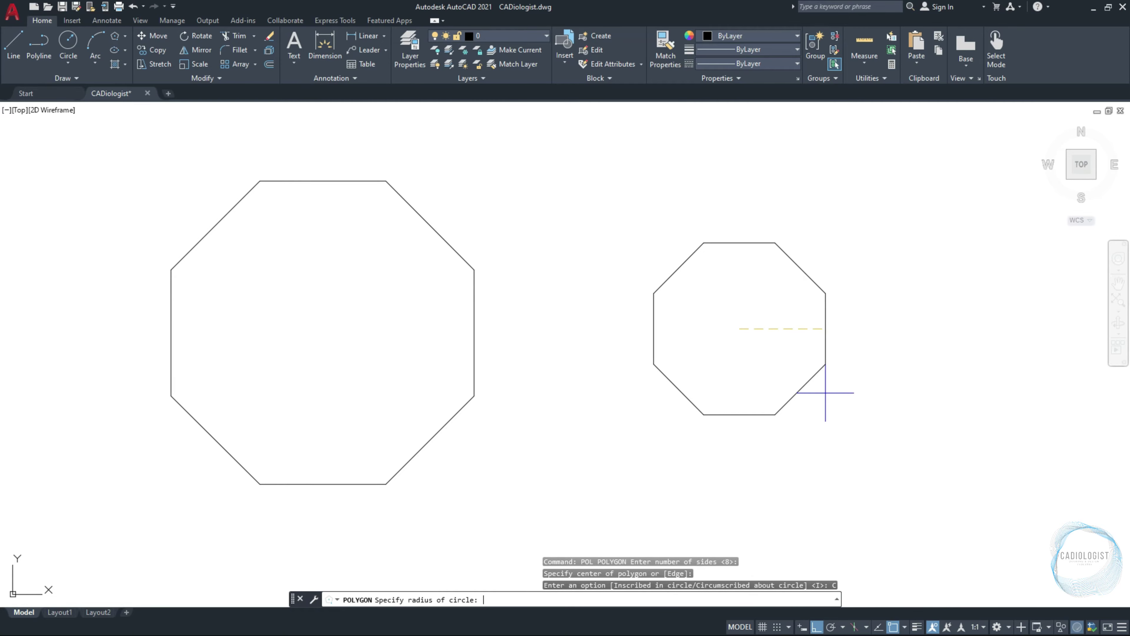
text(15)
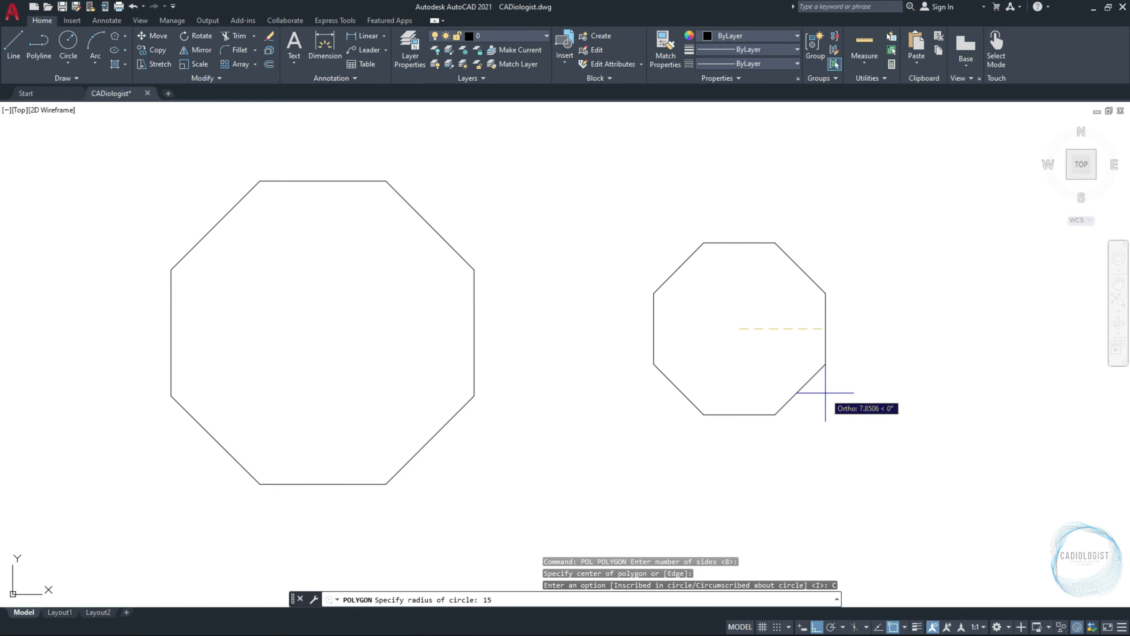
key(Return)
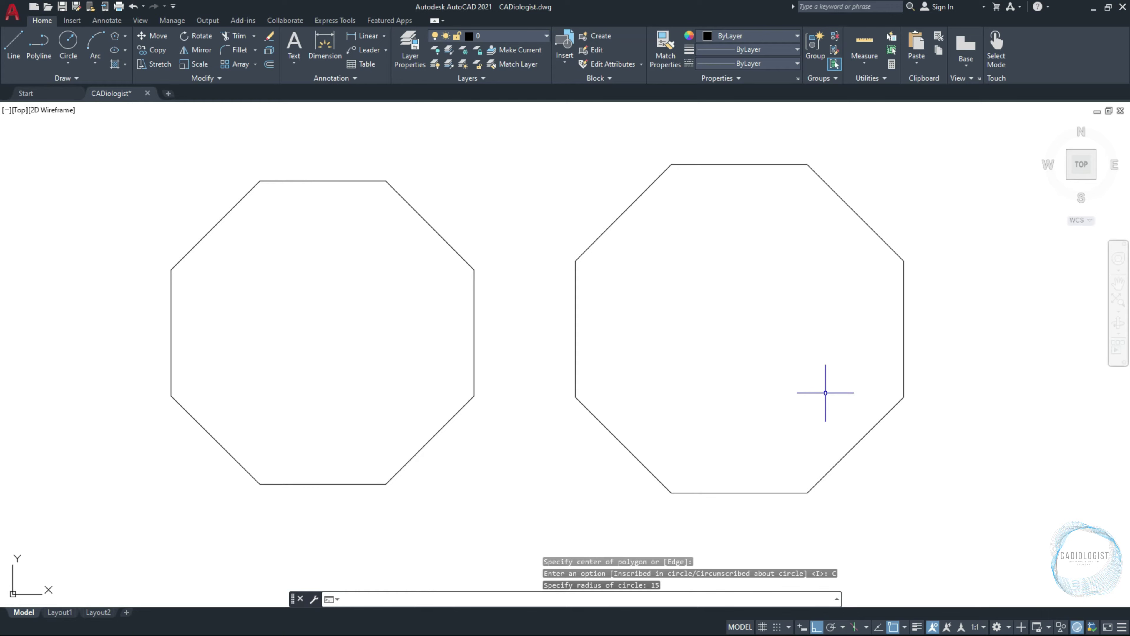
Enable Midpoint object snap and start the XLINE command.
click(905, 627)
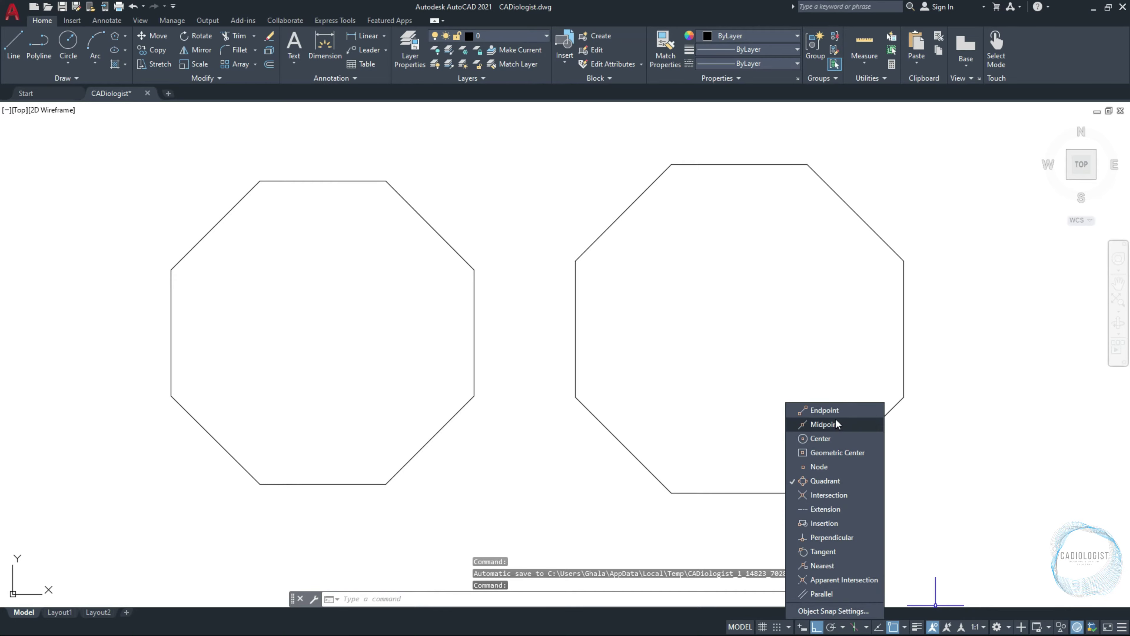
click(528, 464)
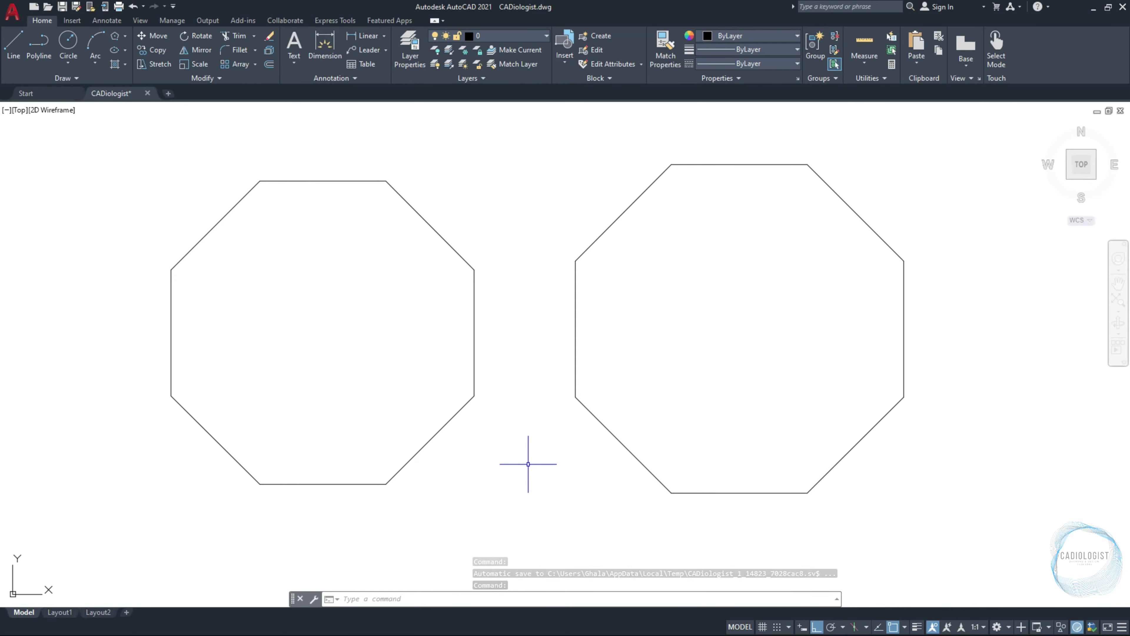
text(xl)
text(x)
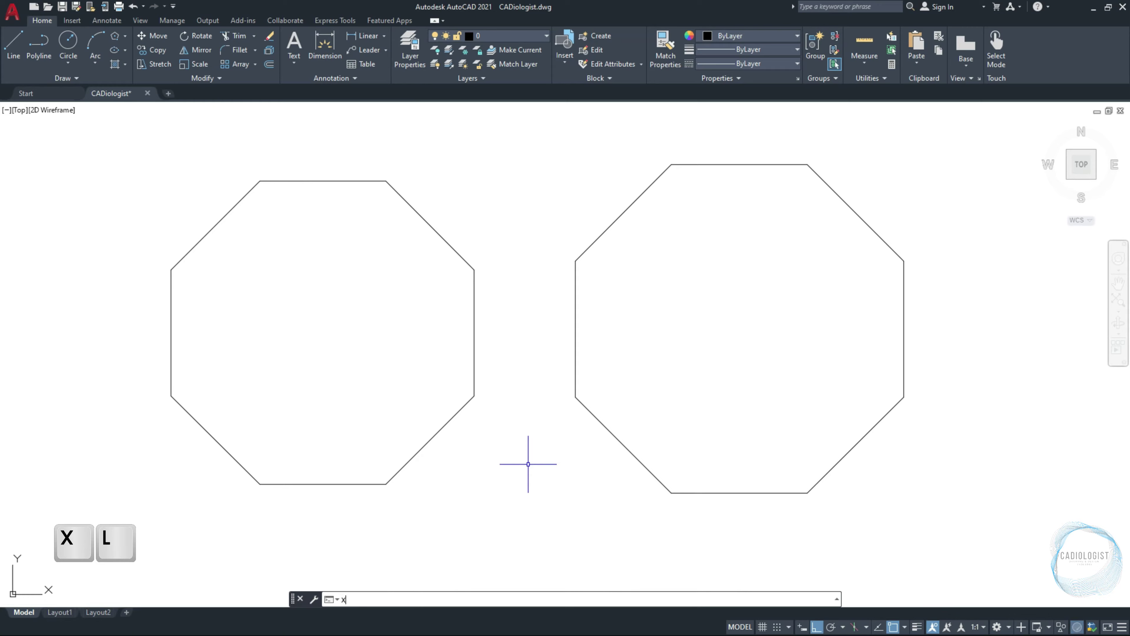
text(l)
key(Return)
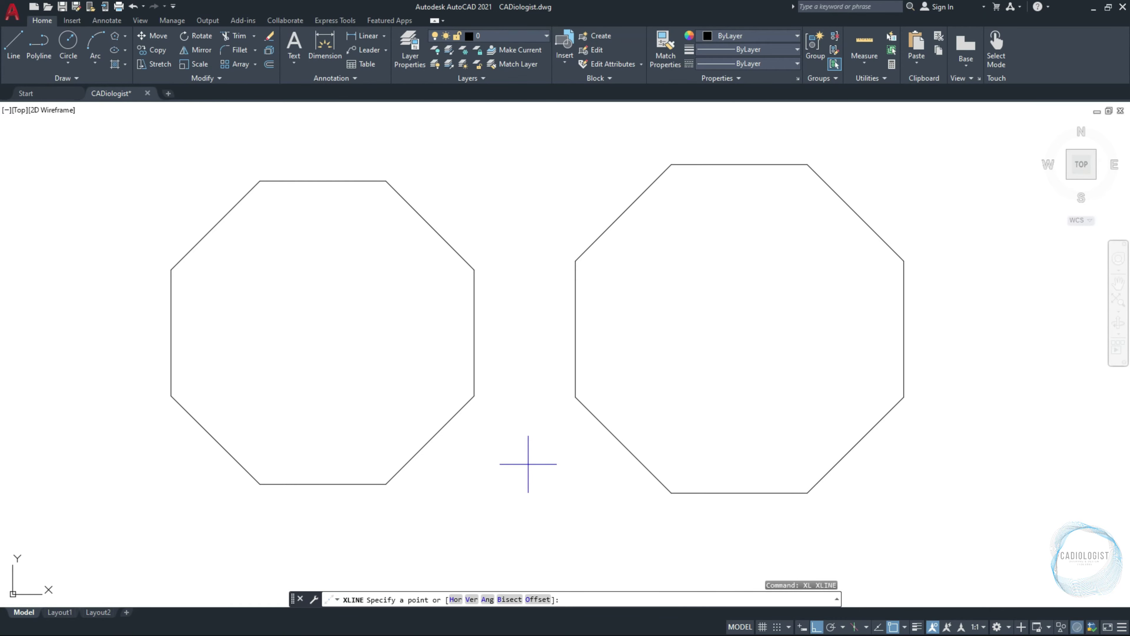
Place horizontal and vertical xlines through the left octagon's left and top edge midpoints.
click(170, 356)
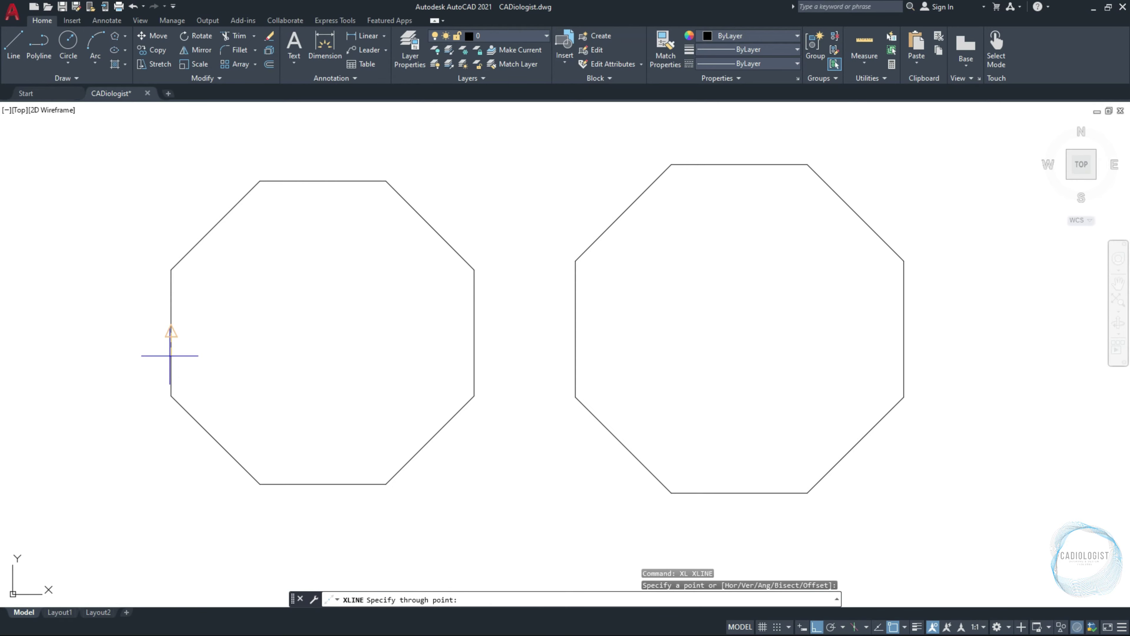
click(355, 357)
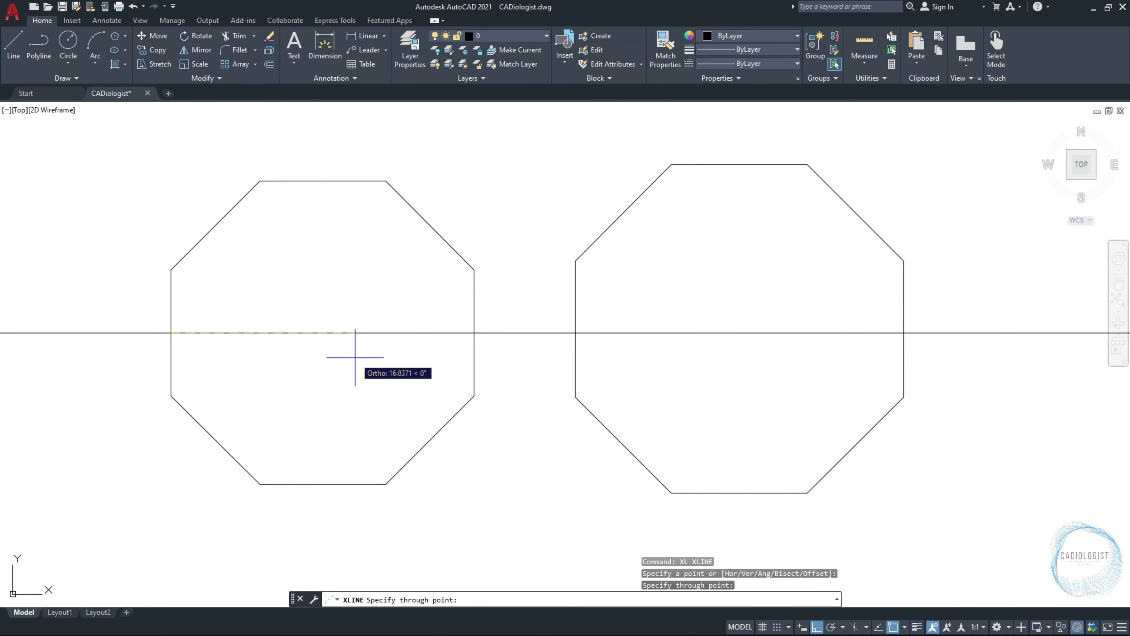
key(Return)
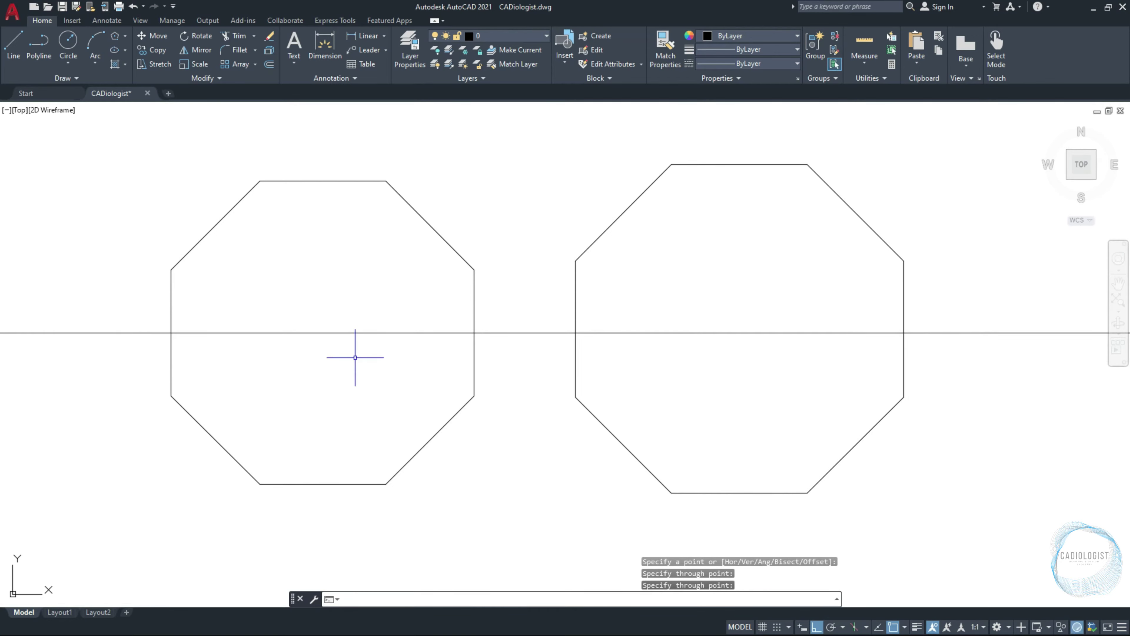
key(Return)
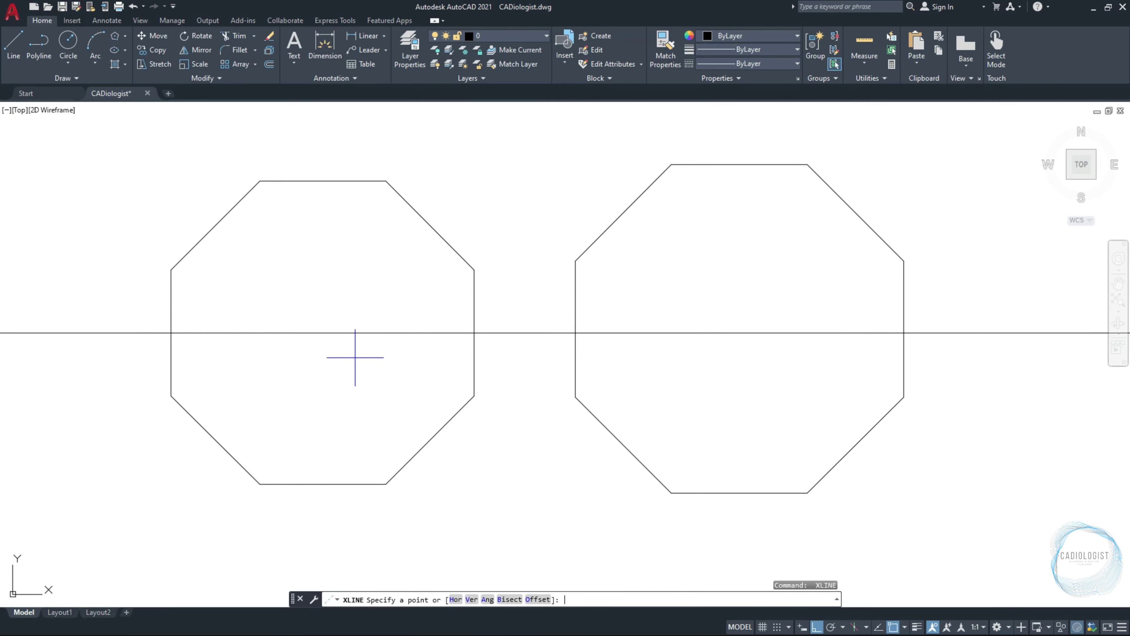
click(334, 186)
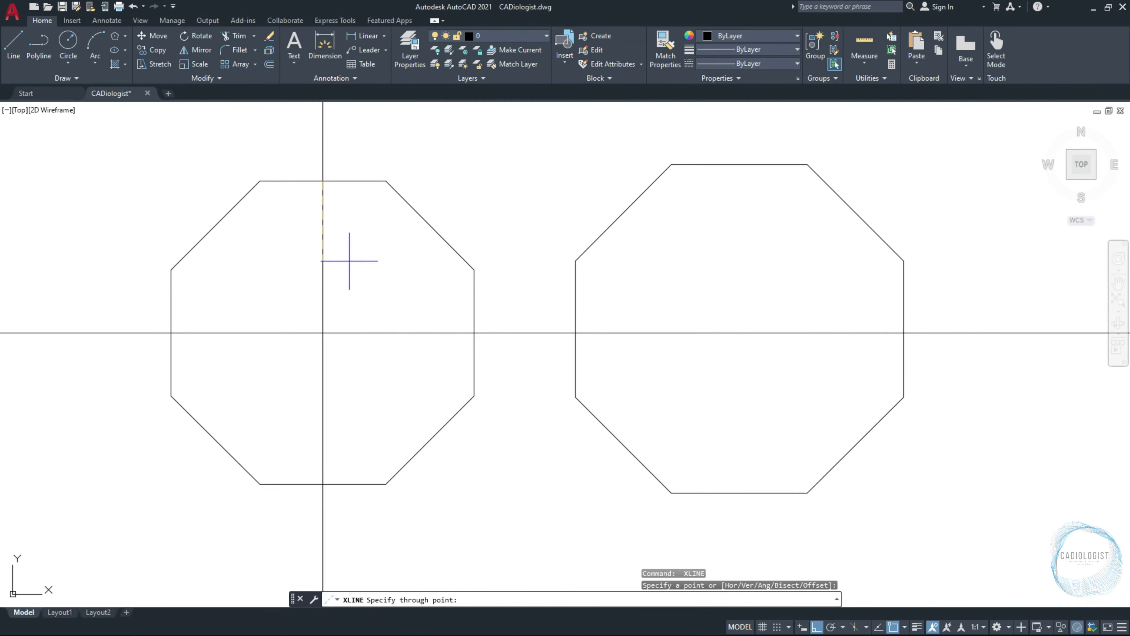
click(394, 302)
key(Return)
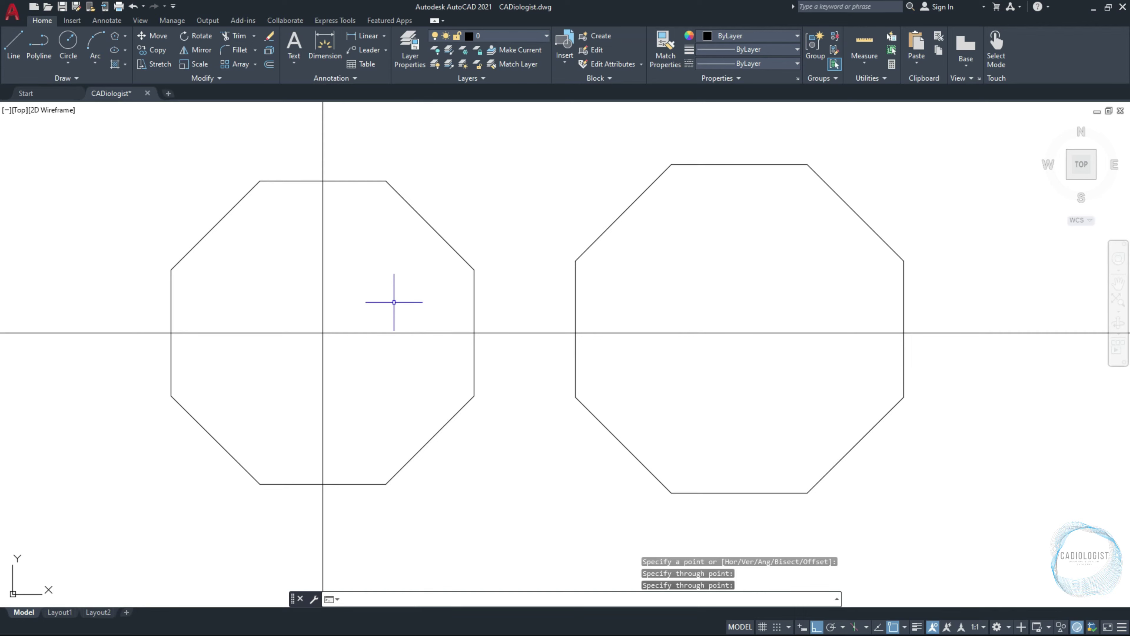
With Intersection snap on, draw a radius-15 circle centred at the xline crossing.
click(905, 628)
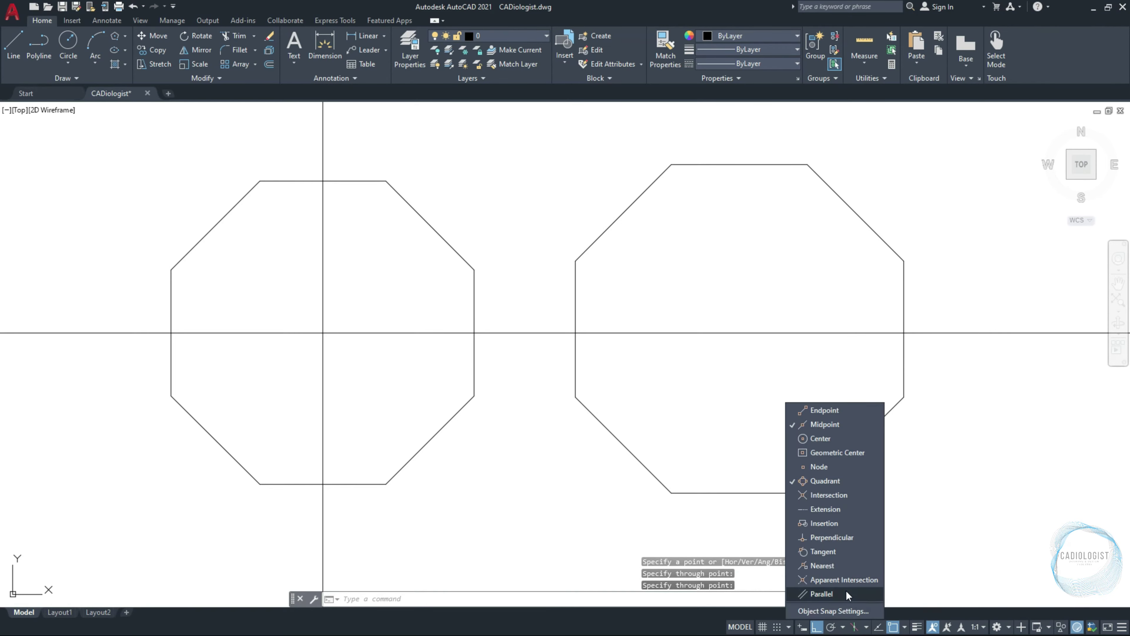
click(855, 497)
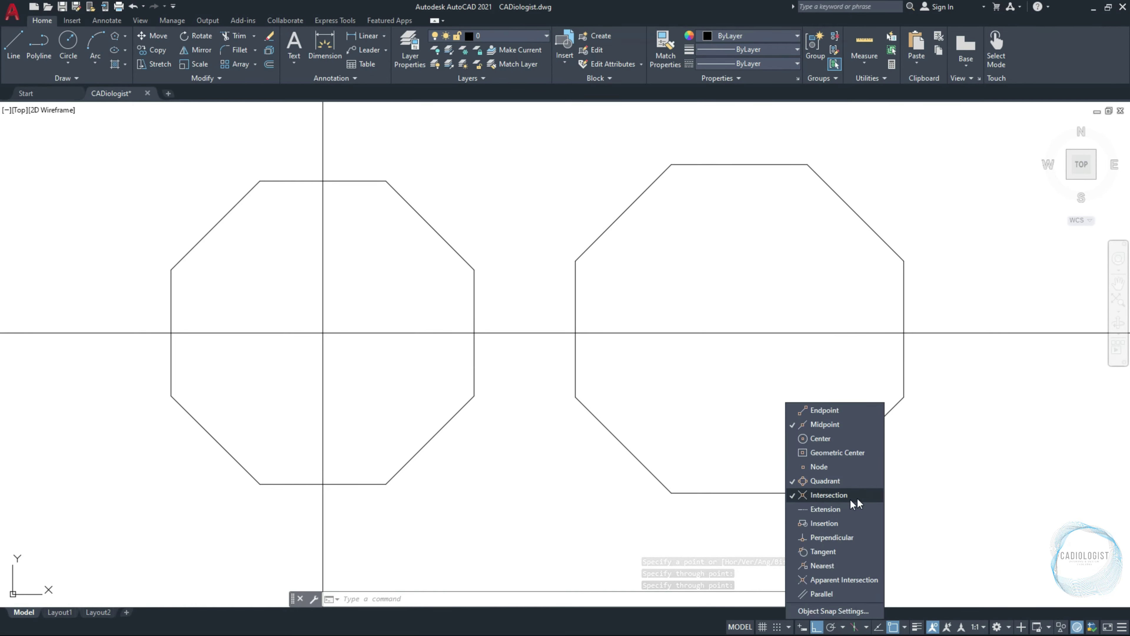
click(460, 474)
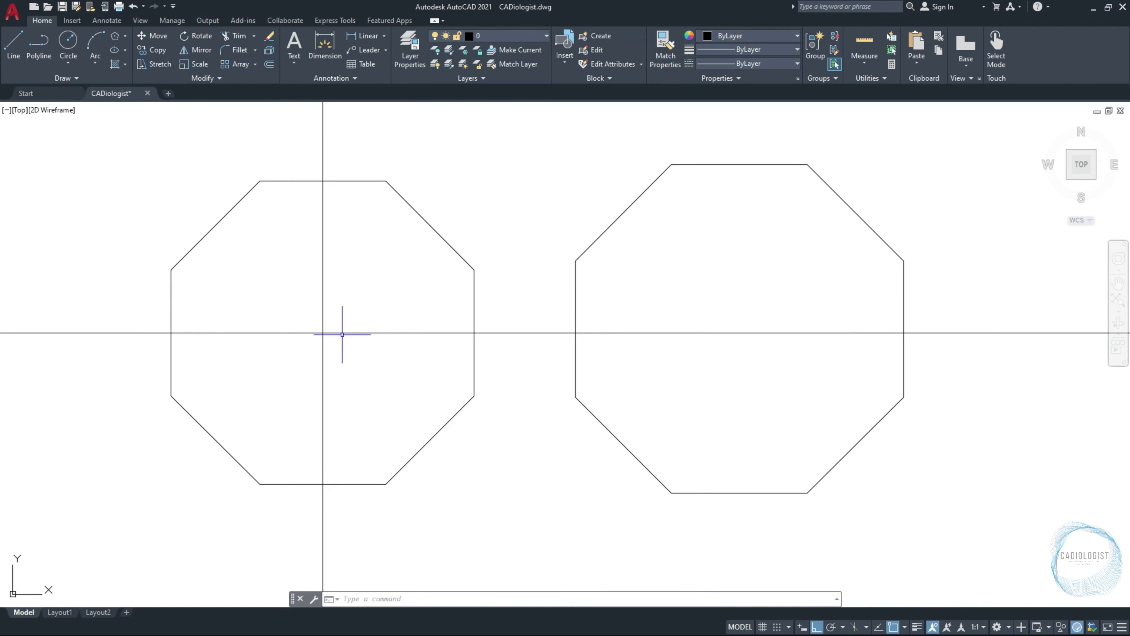
text(c)
key(Return)
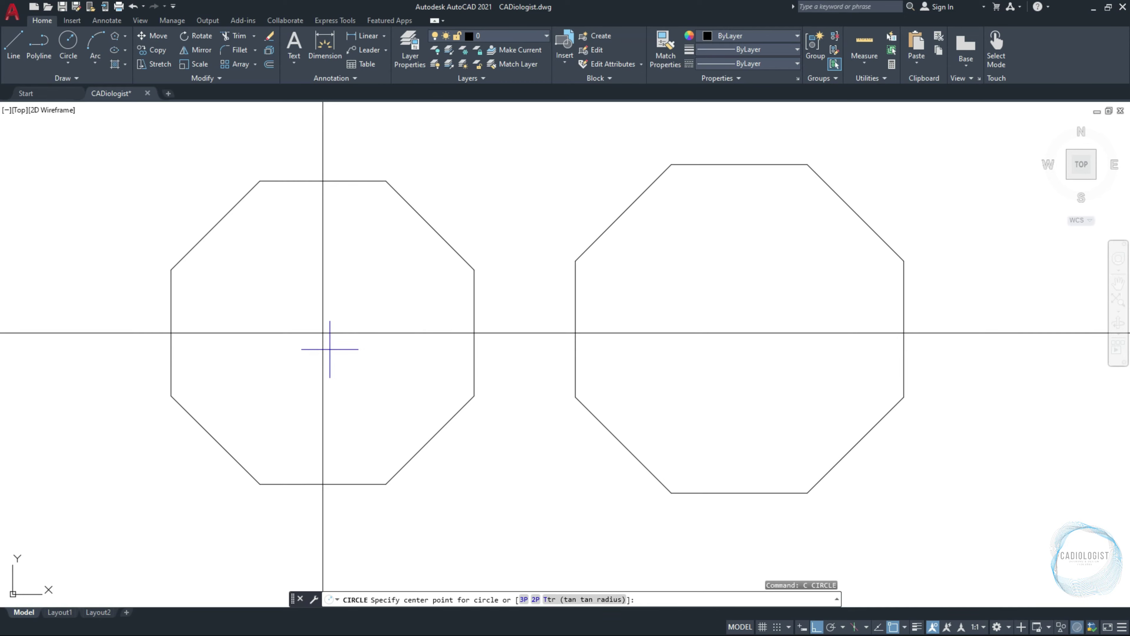
click(323, 333)
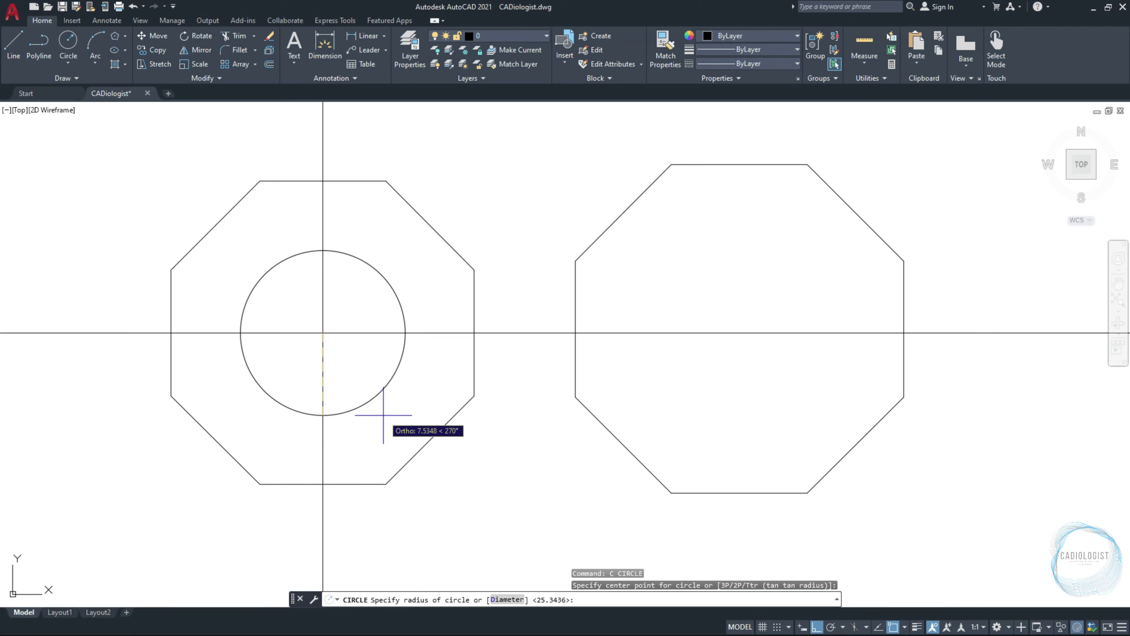
text(15)
key(Return)
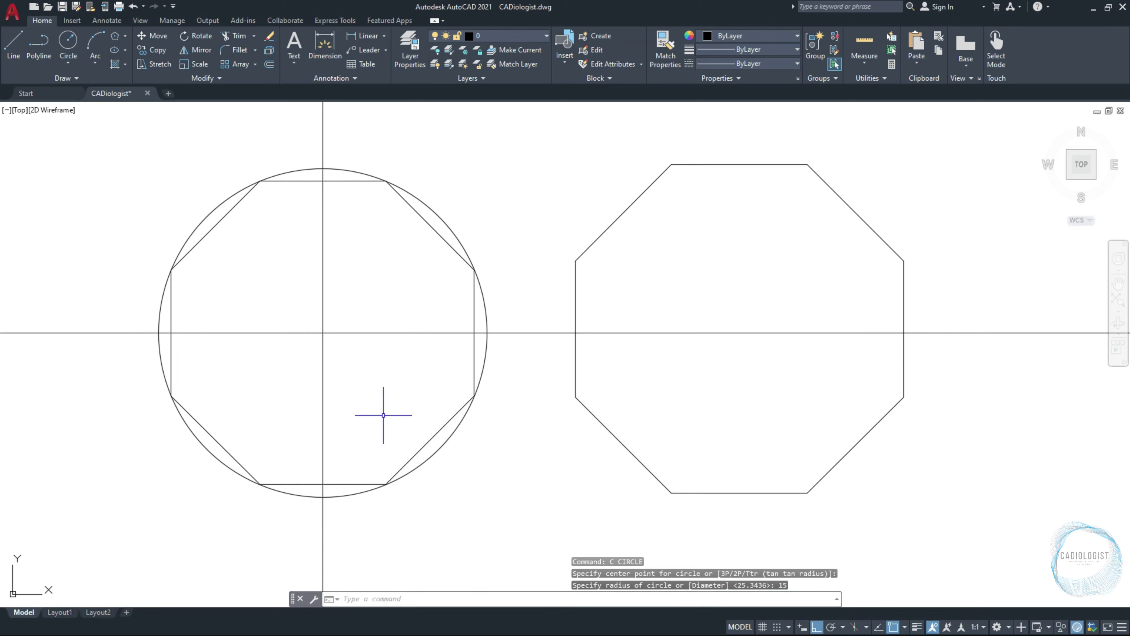
Window-select both construction lines and delete them.
click(351, 321)
click(317, 352)
key(Delete)
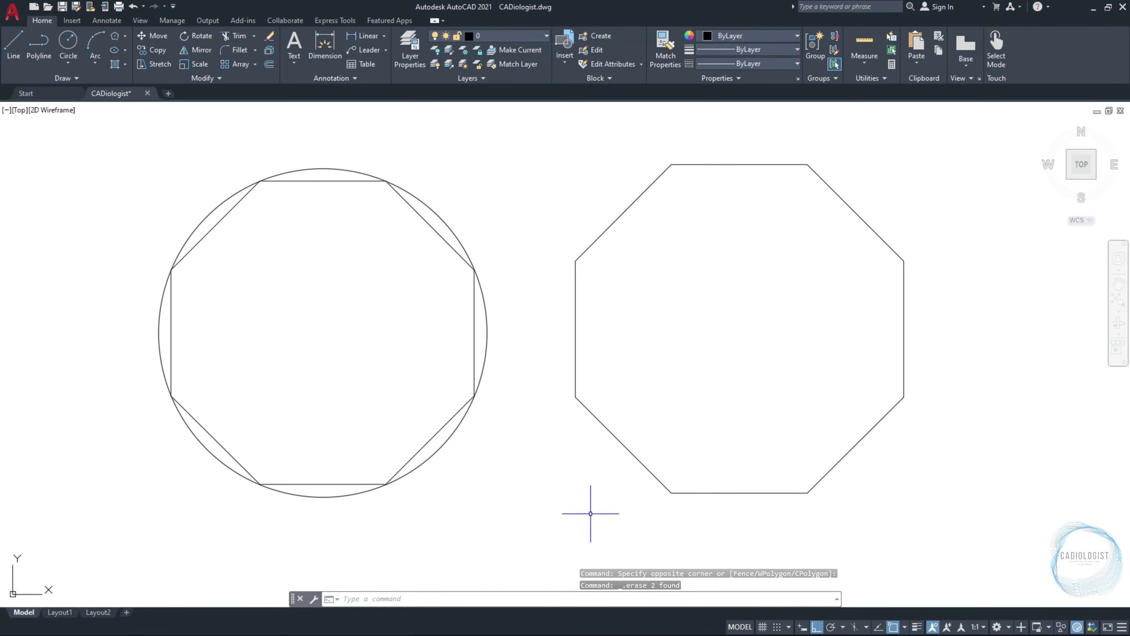
Place horizontal and vertical xlines through the right octagon's left and top edge midpoints.
text(XL)
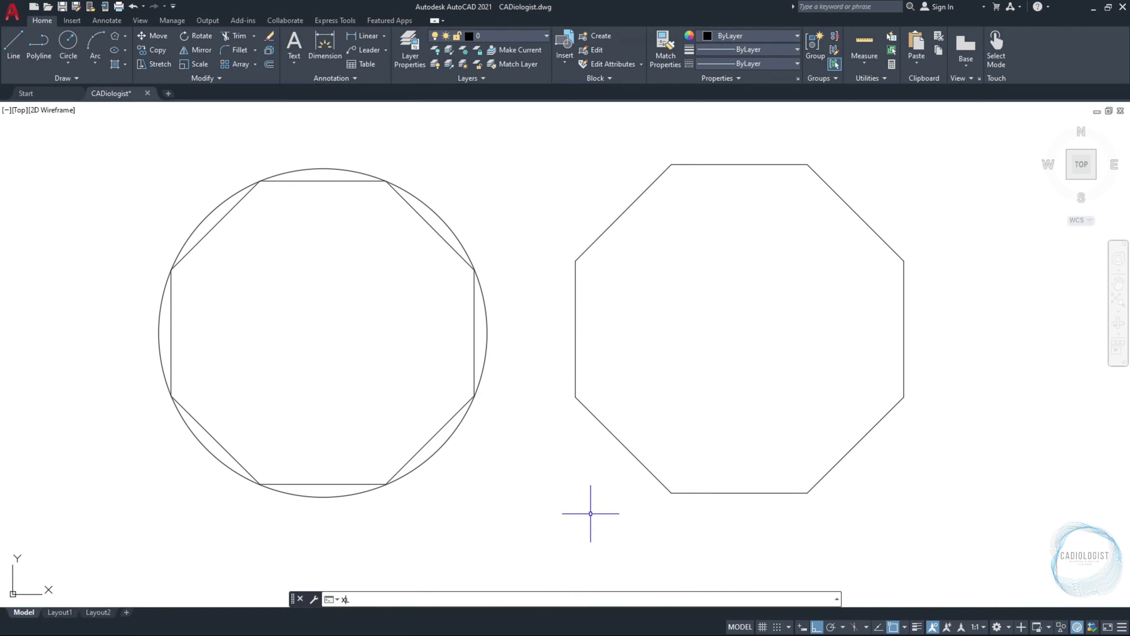
key(Return)
click(578, 346)
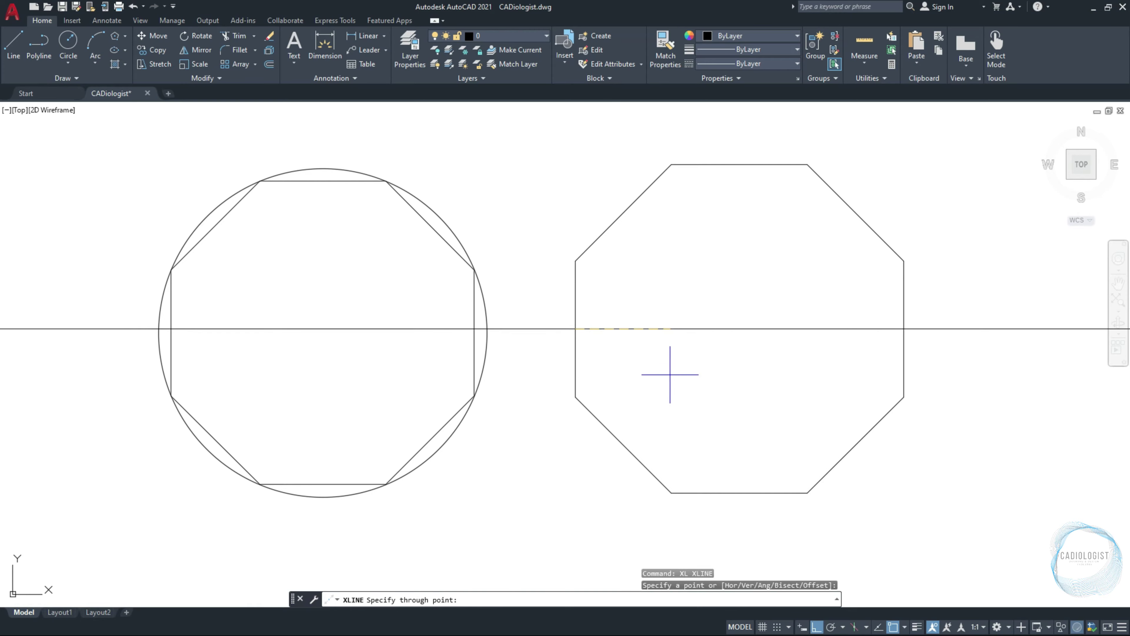
click(692, 383)
key(Return)
key(Return)
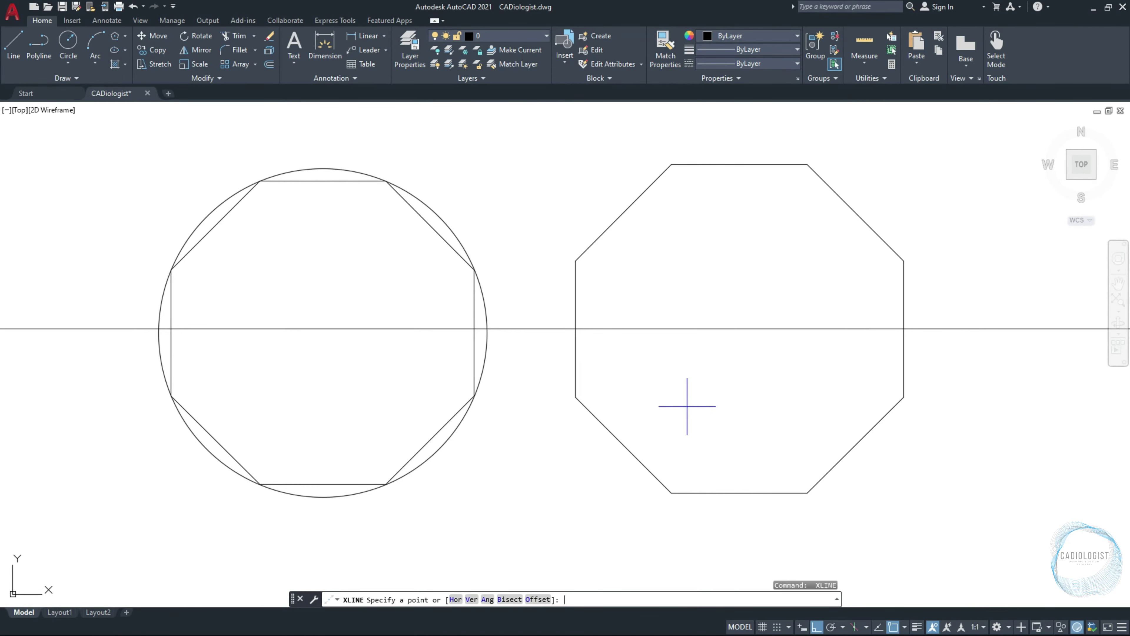
click(739, 165)
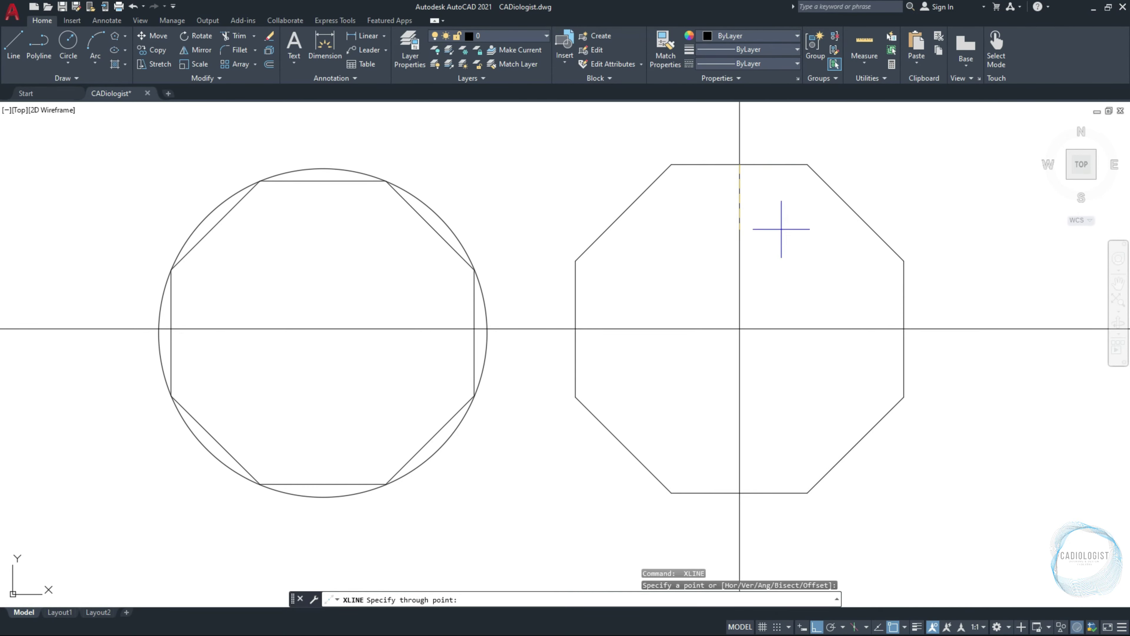
click(786, 266)
key(Return)
Draw a radius-15 circle at the xline intersection and window-select both construction lines.
text(c)
key(Return)
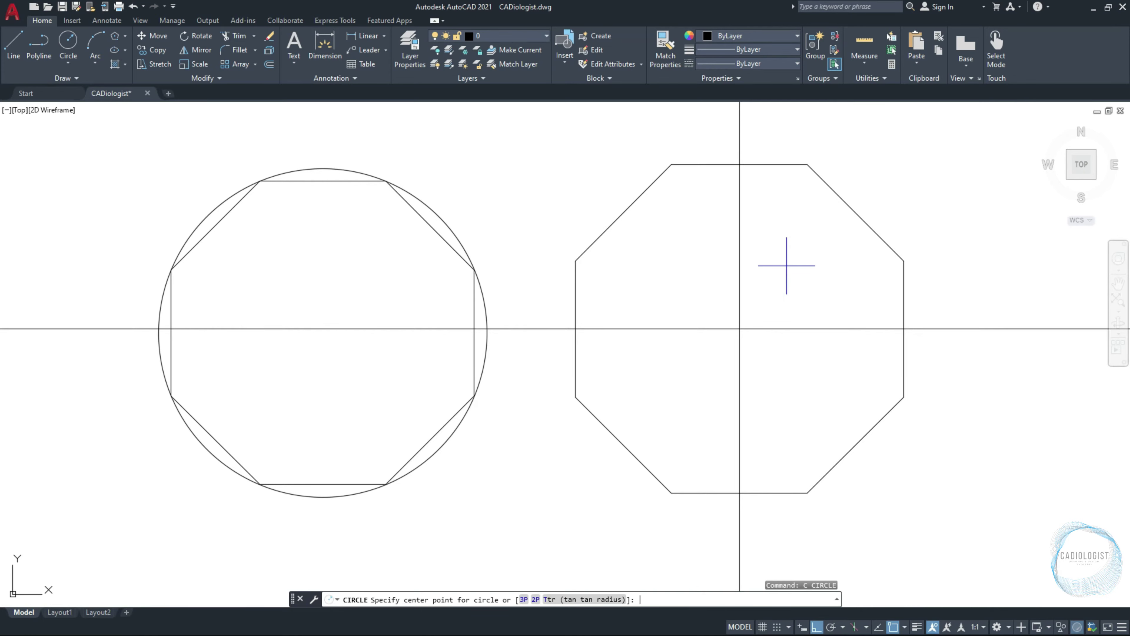
click(739, 329)
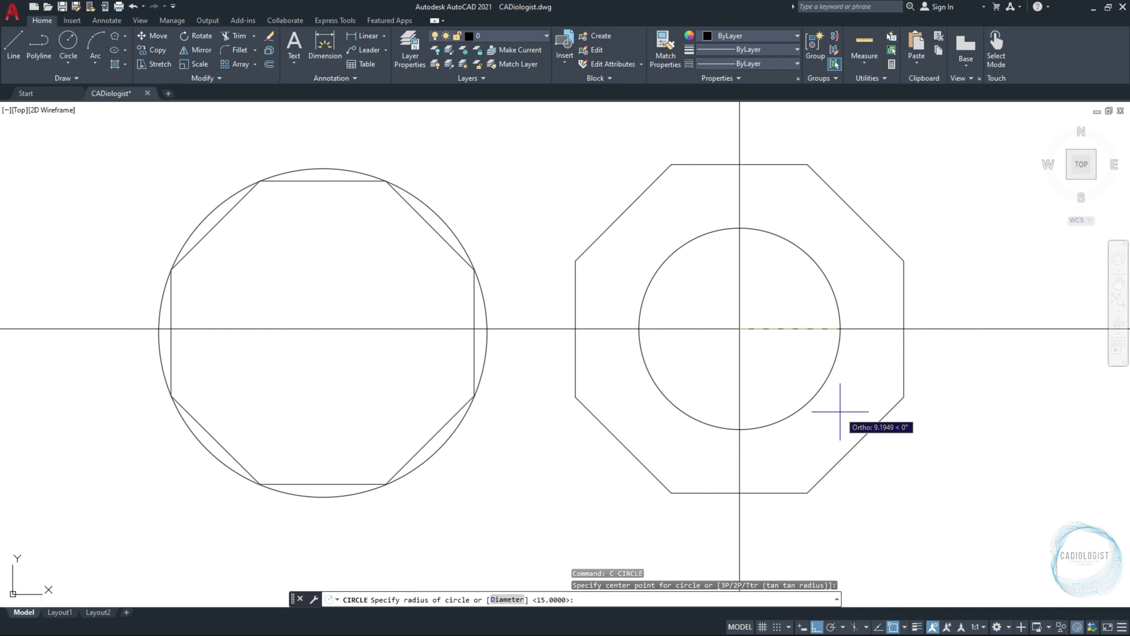
text(15)
key(Return)
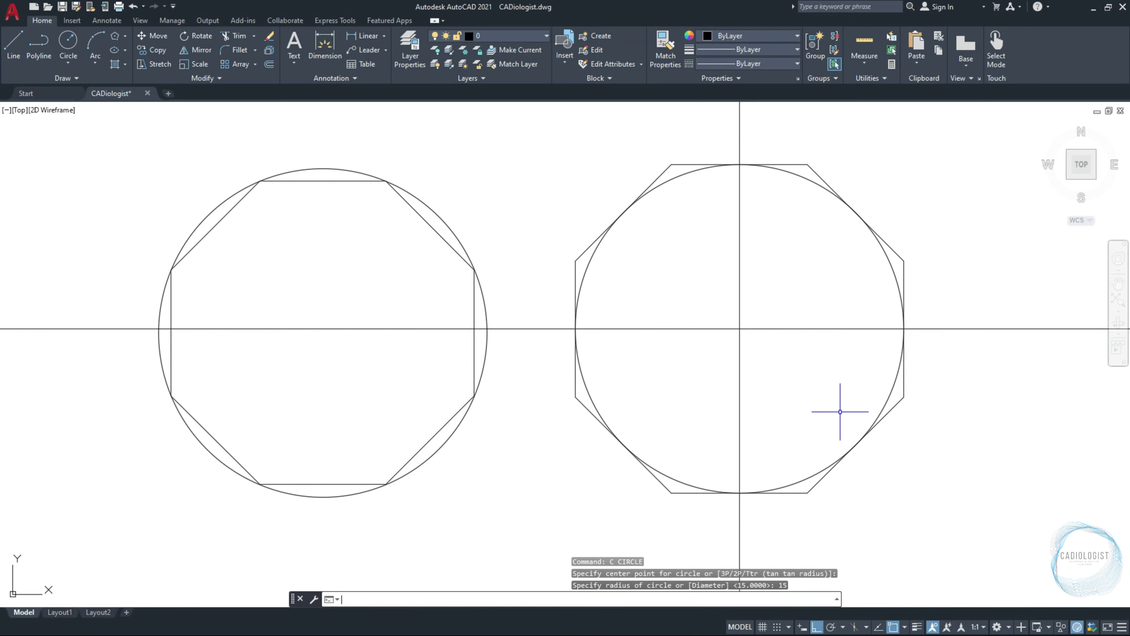
click(802, 369)
click(724, 303)
Erase the two construction lines, then draw a horizontal centre-based ellipse with axis distances 20 and 10.
key(Delete)
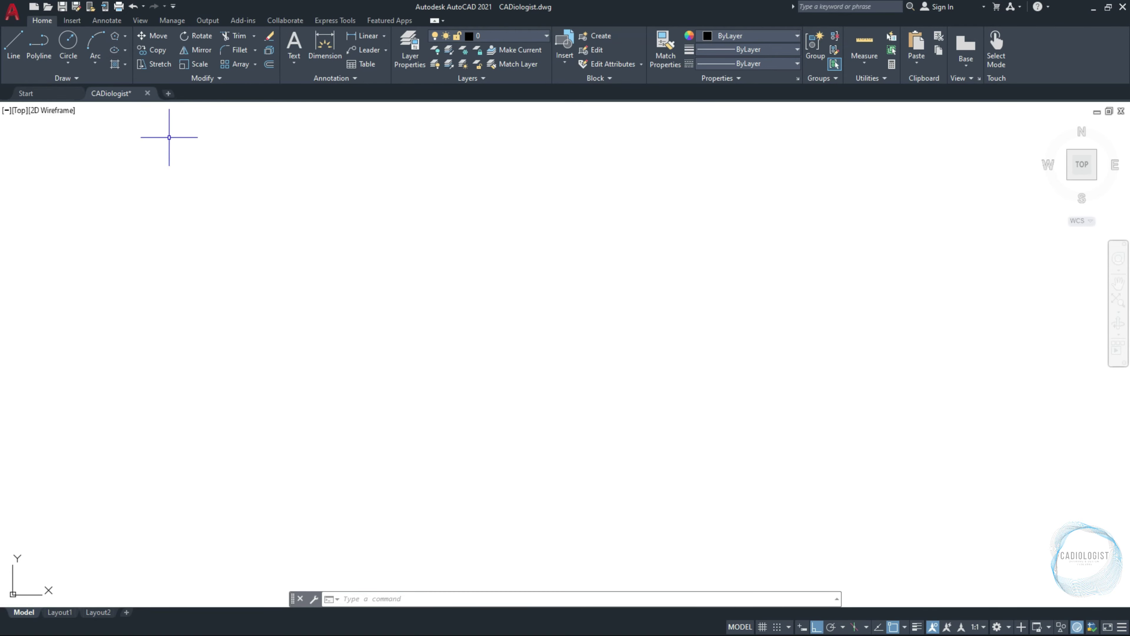
click(114, 49)
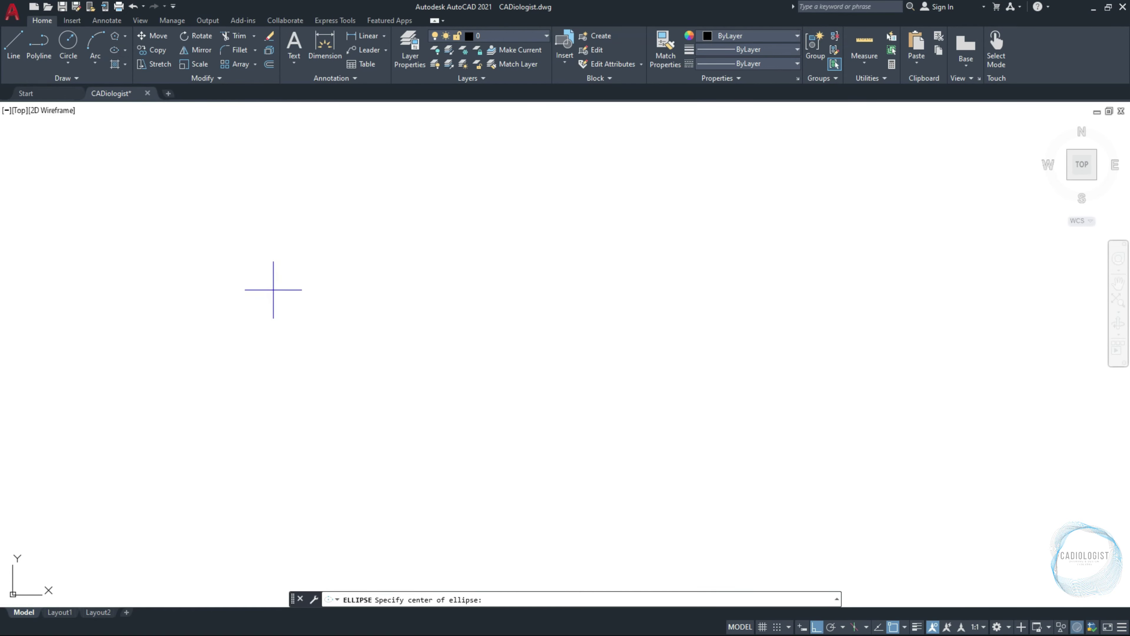
click(277, 306)
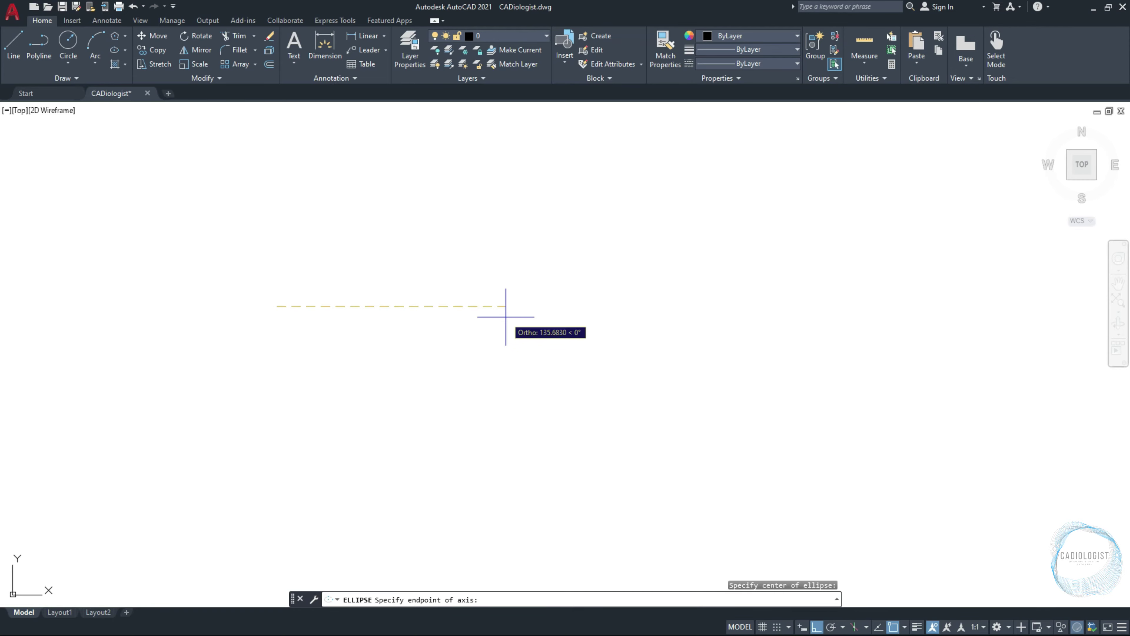
text(20)
key(Return)
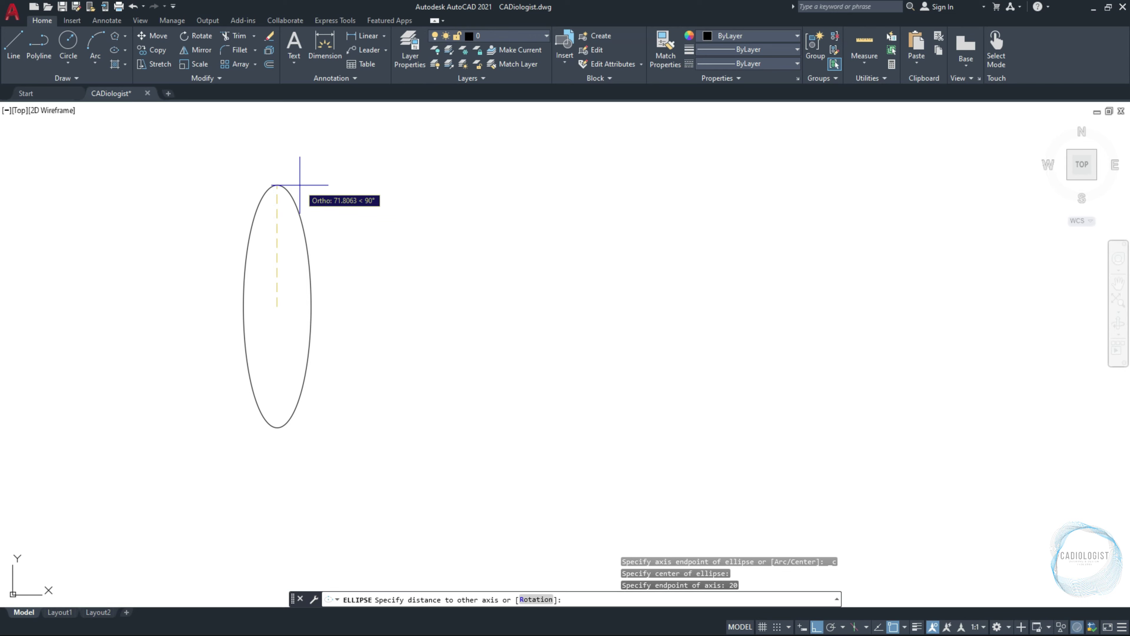
text(10)
key(Return)
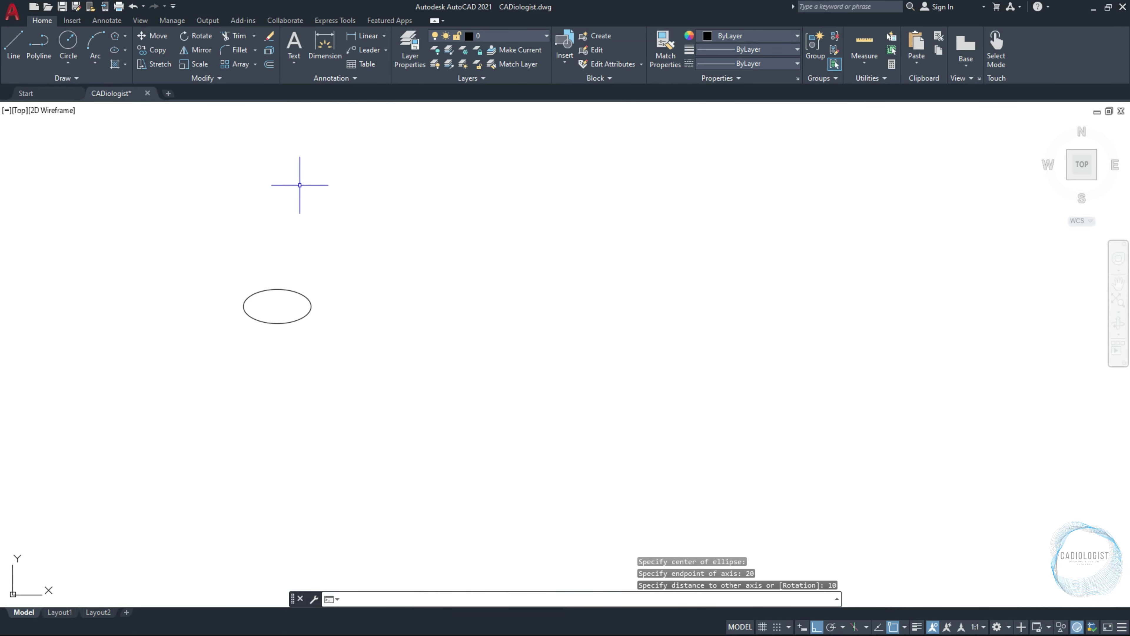
Draw an upright centre-based ellipse right of the first, with vertical axis 20 and other axis 10.
text(EL)
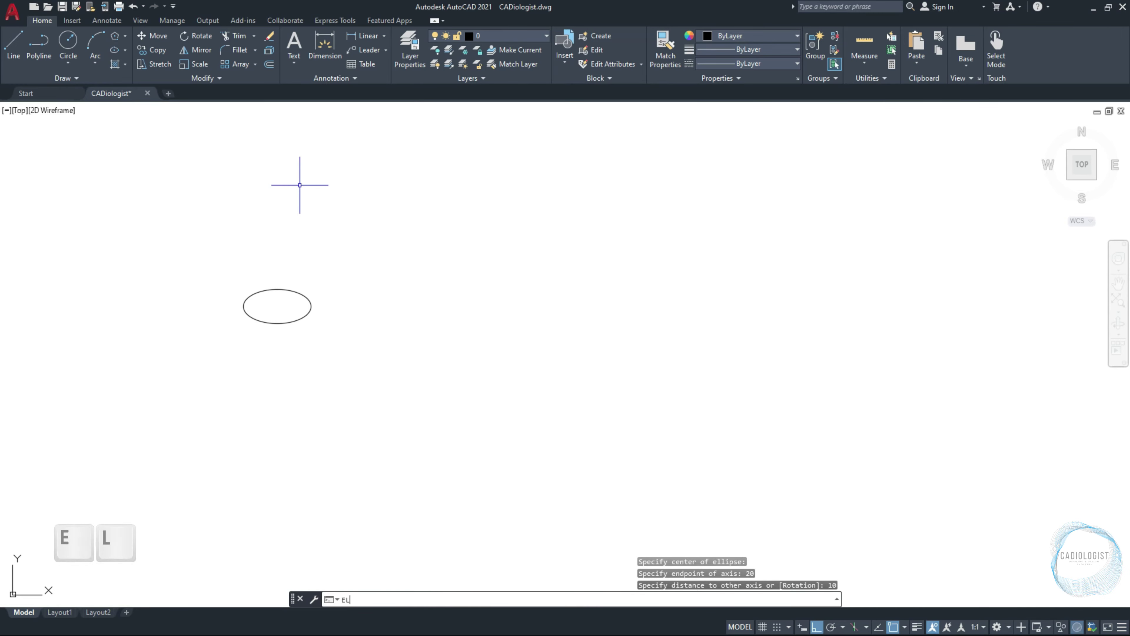
key(Return)
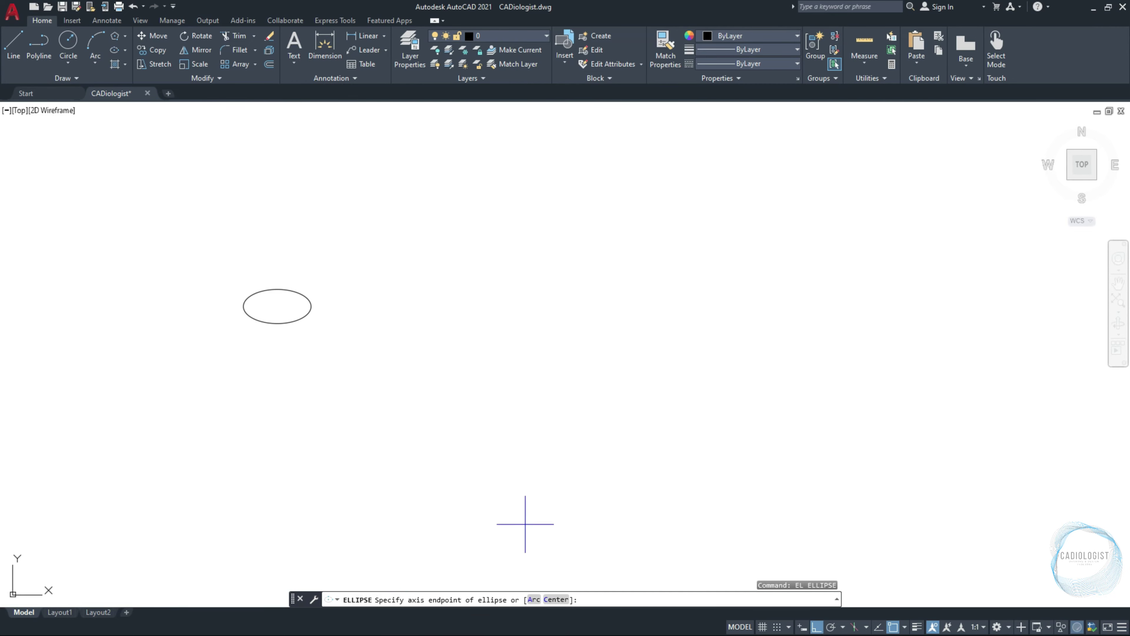
click(556, 599)
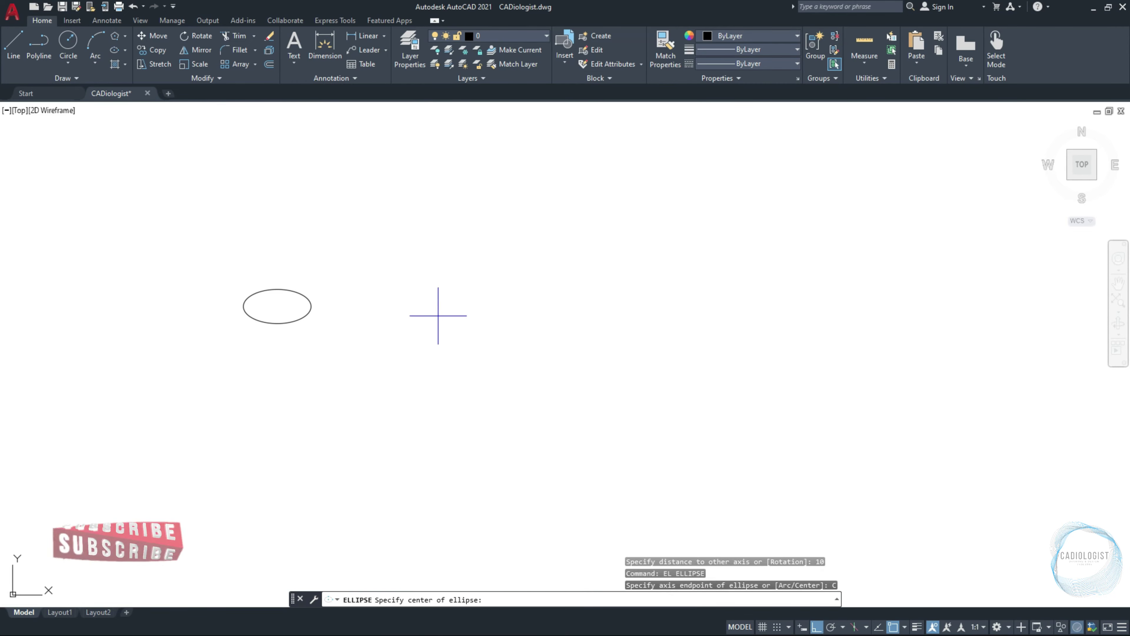
click(383, 308)
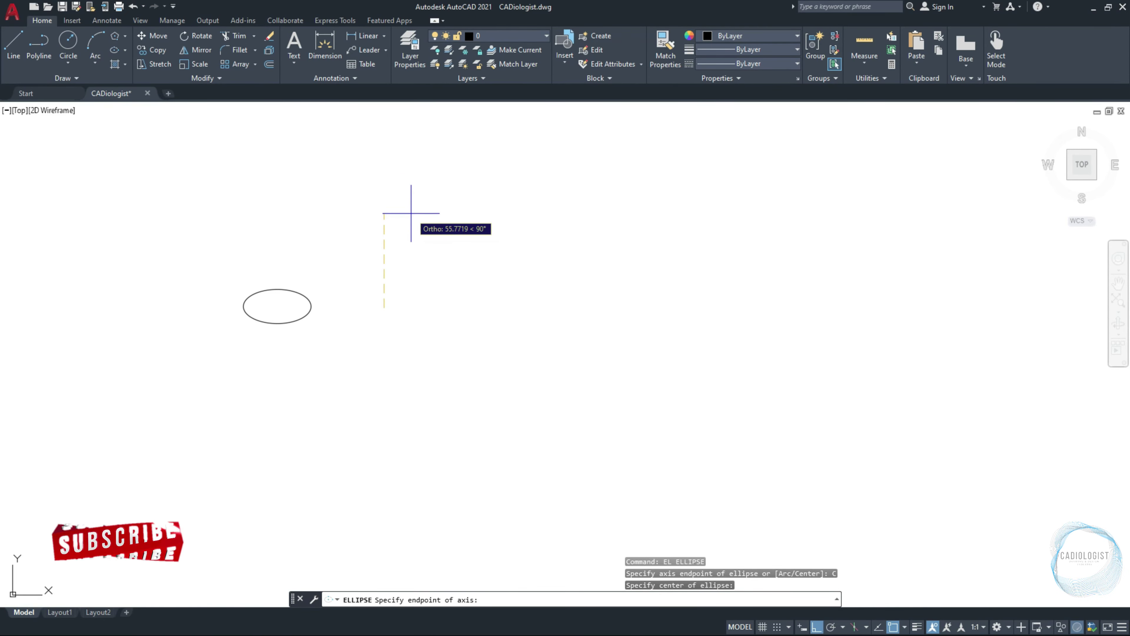
text(20)
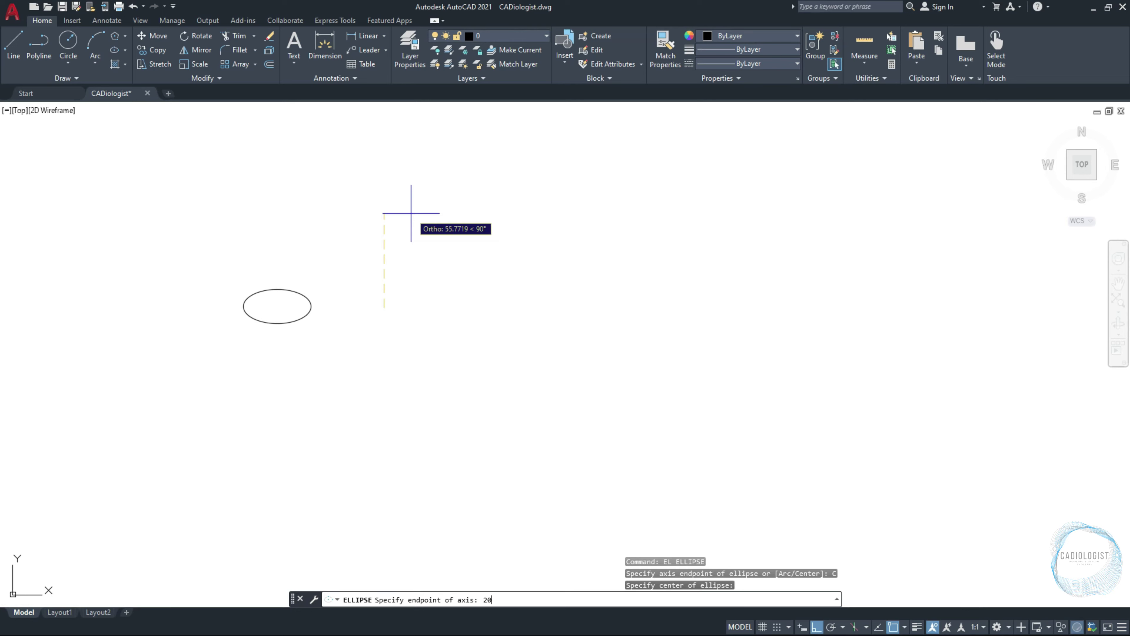
key(Return)
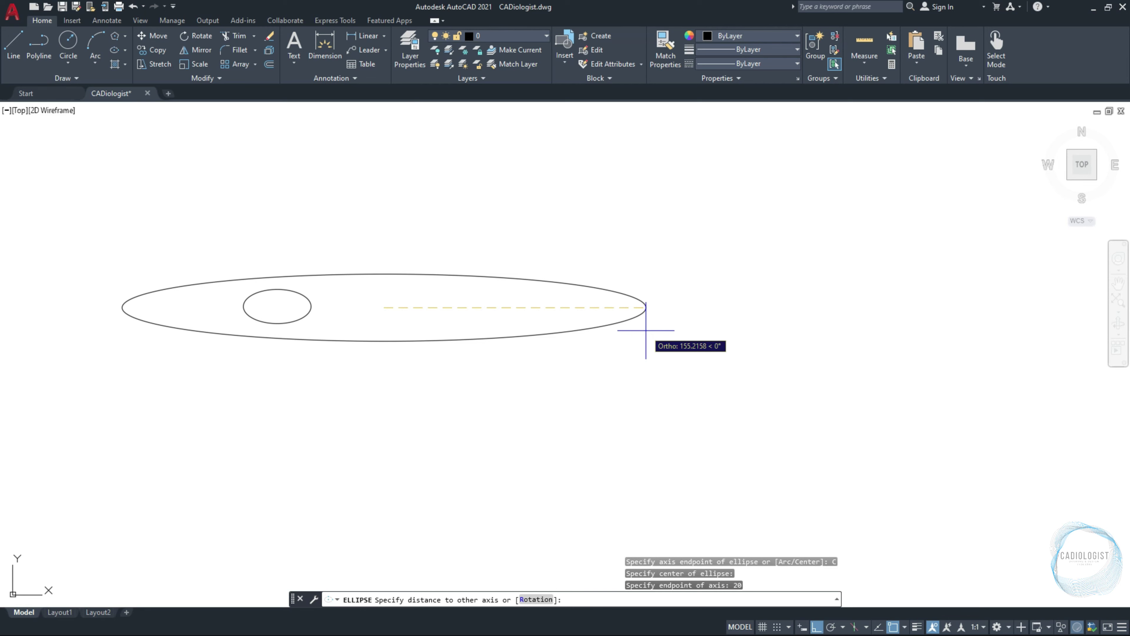
text(10)
key(Return)
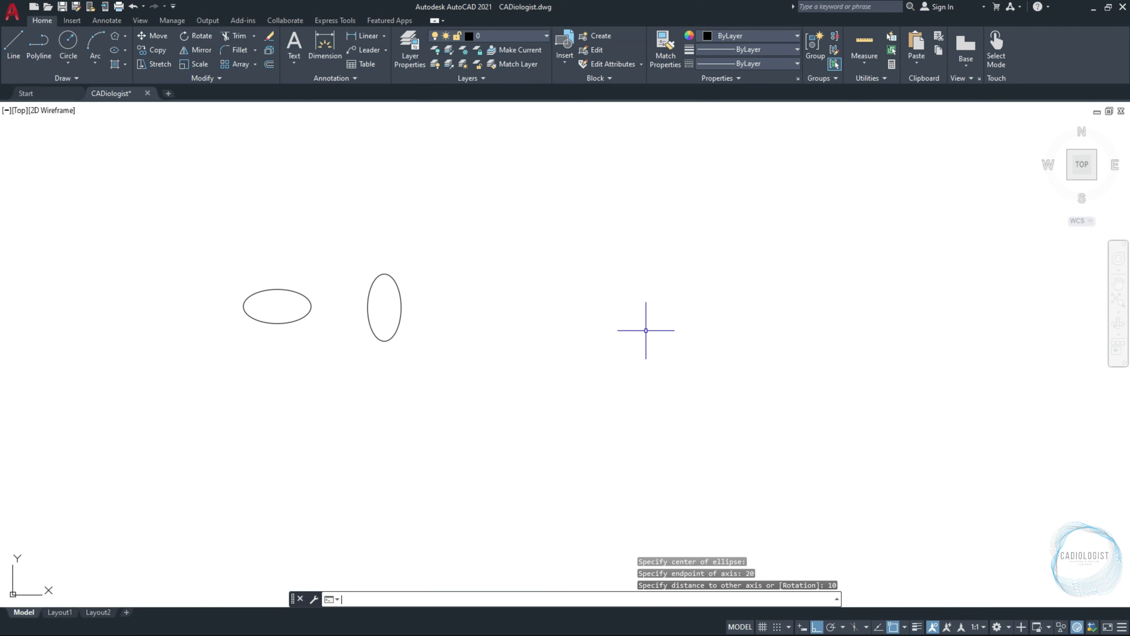
text(EL)
key(Return)
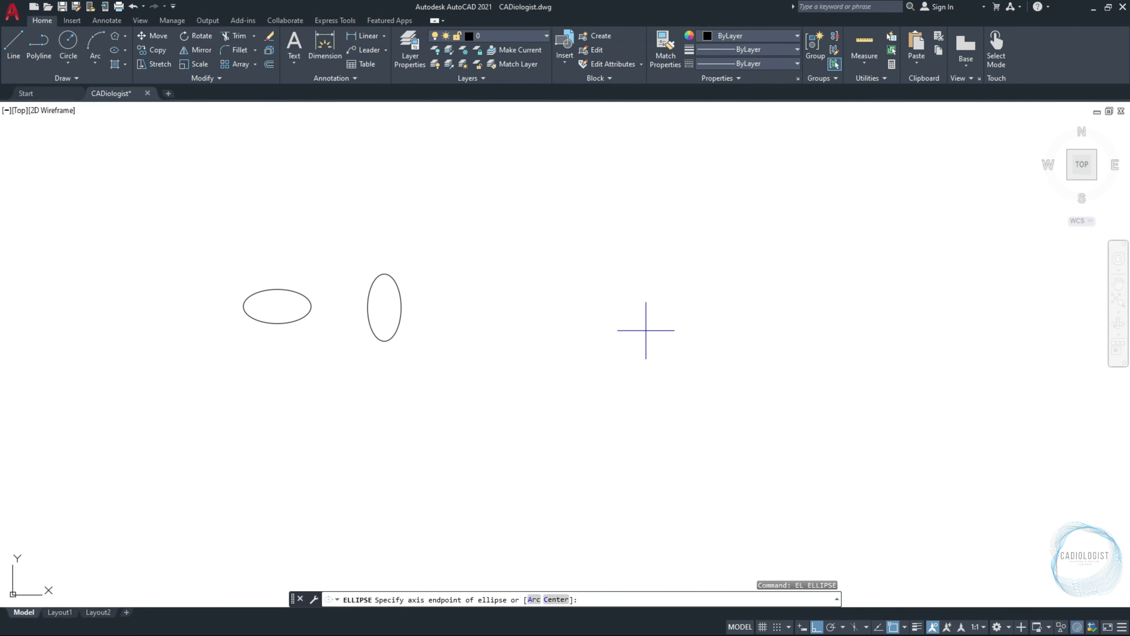
Draw a centre-based elliptical arc with axis distances 18 and 9, picking its start and end angles.
click(533, 599)
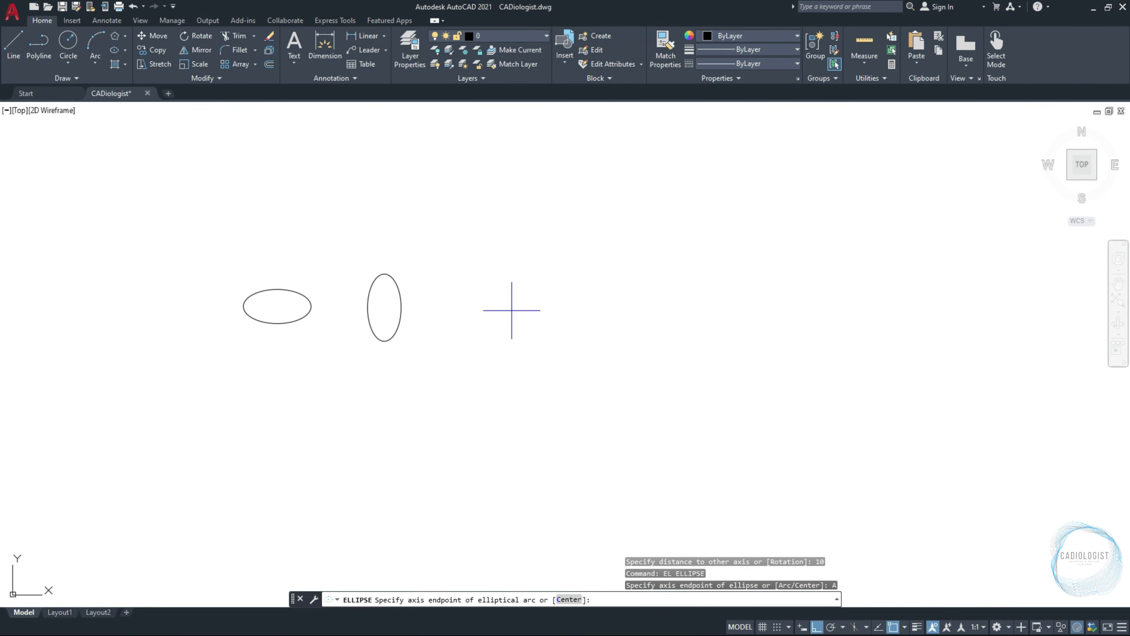
click(569, 599)
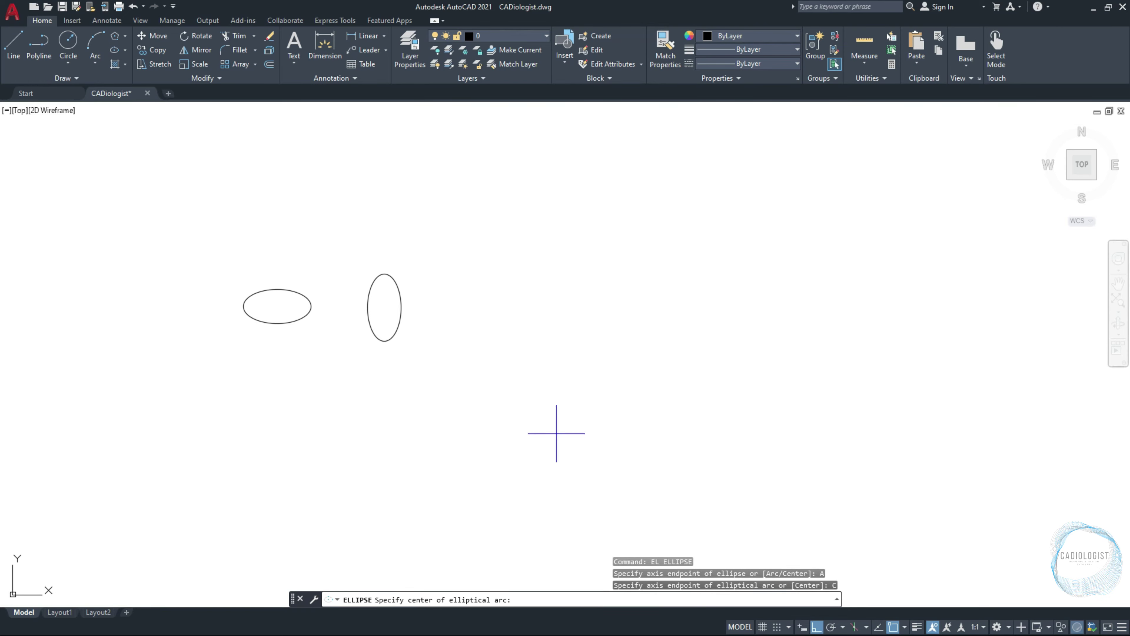
click(494, 312)
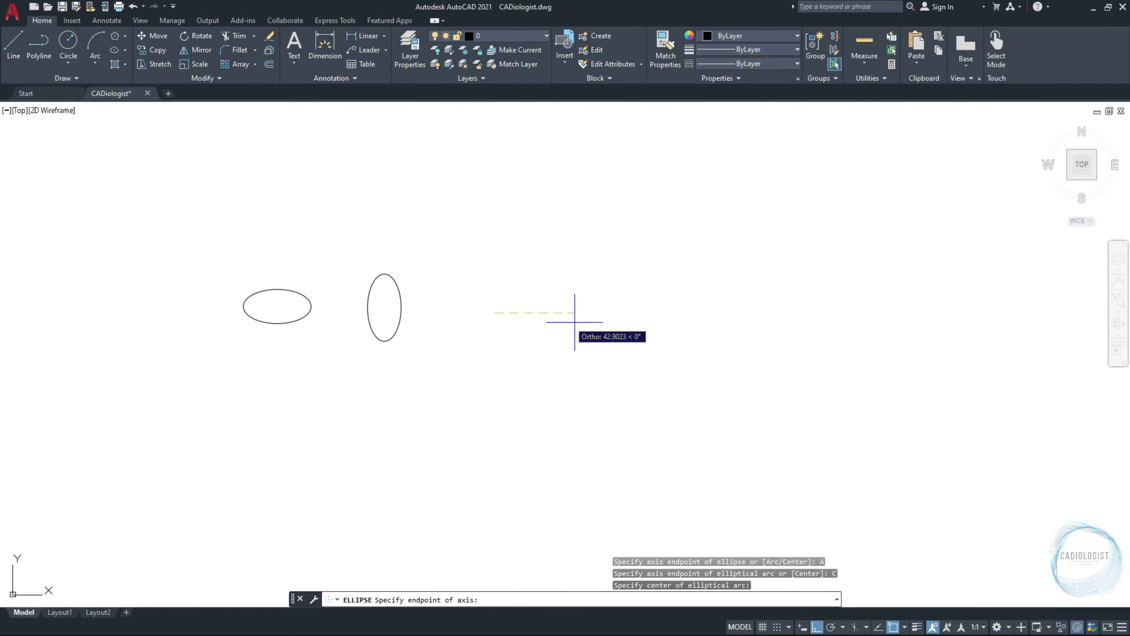
text(18)
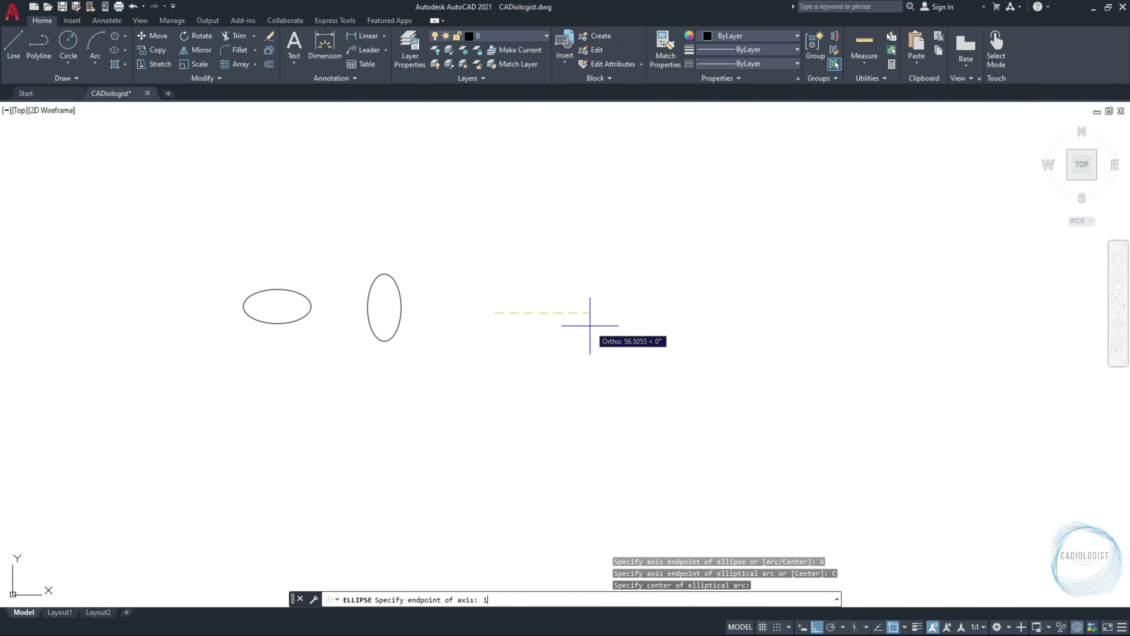
key(Return)
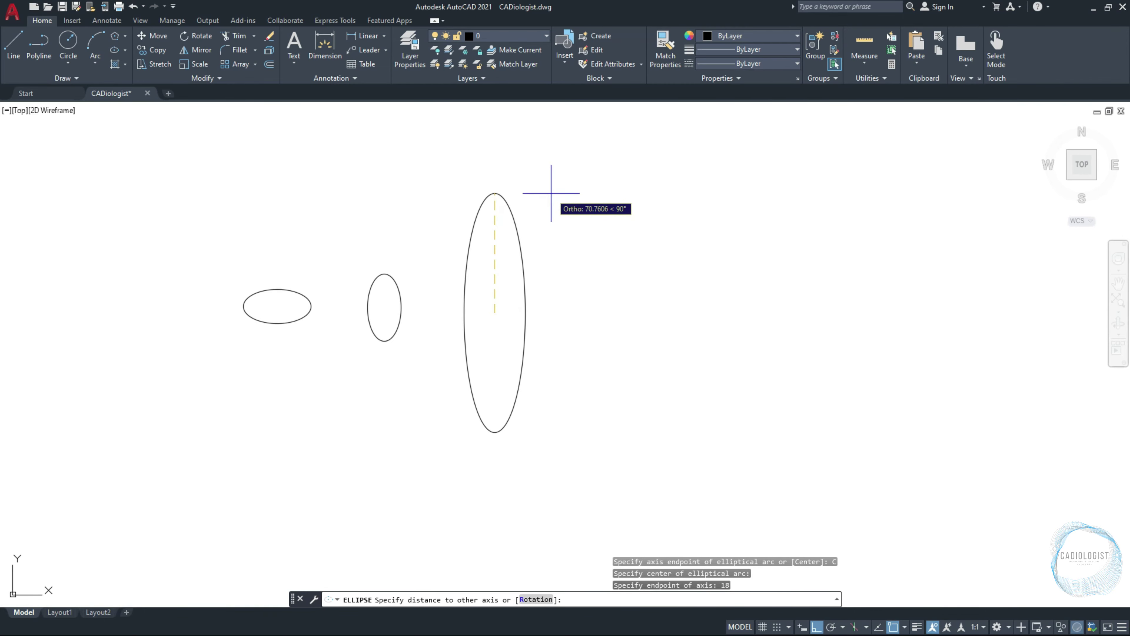
text(9)
key(Return)
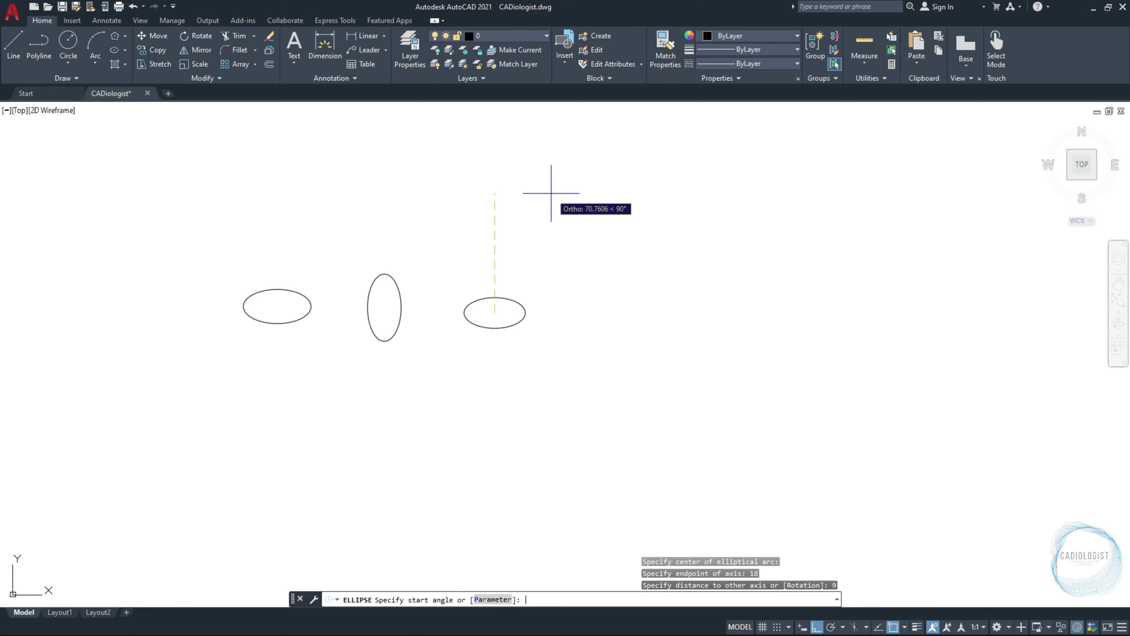
click(516, 202)
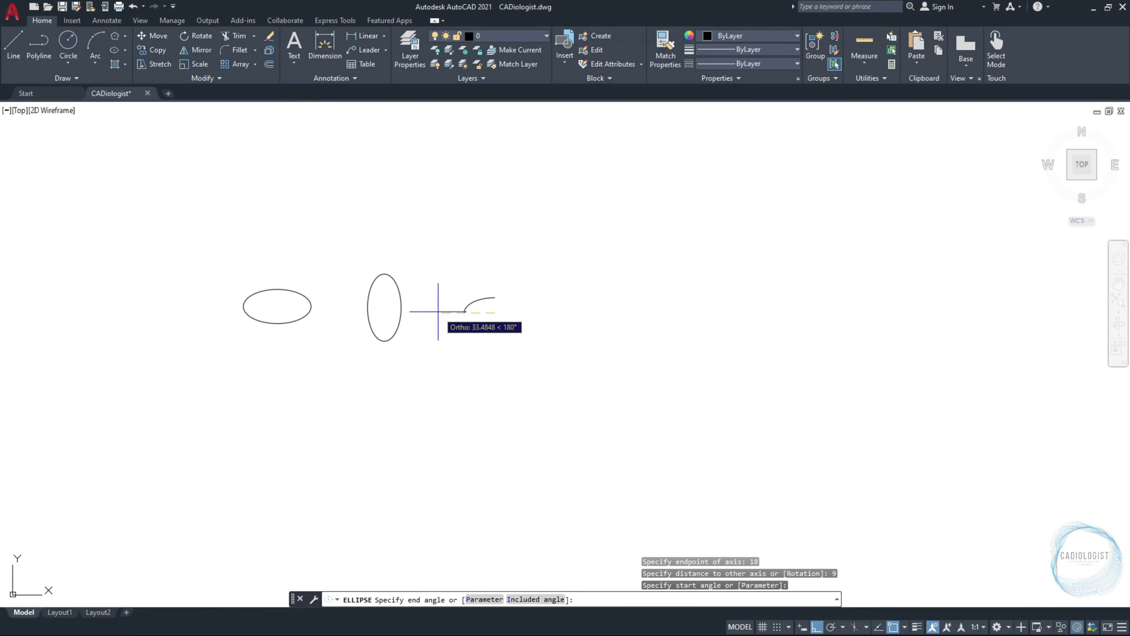
click(438, 268)
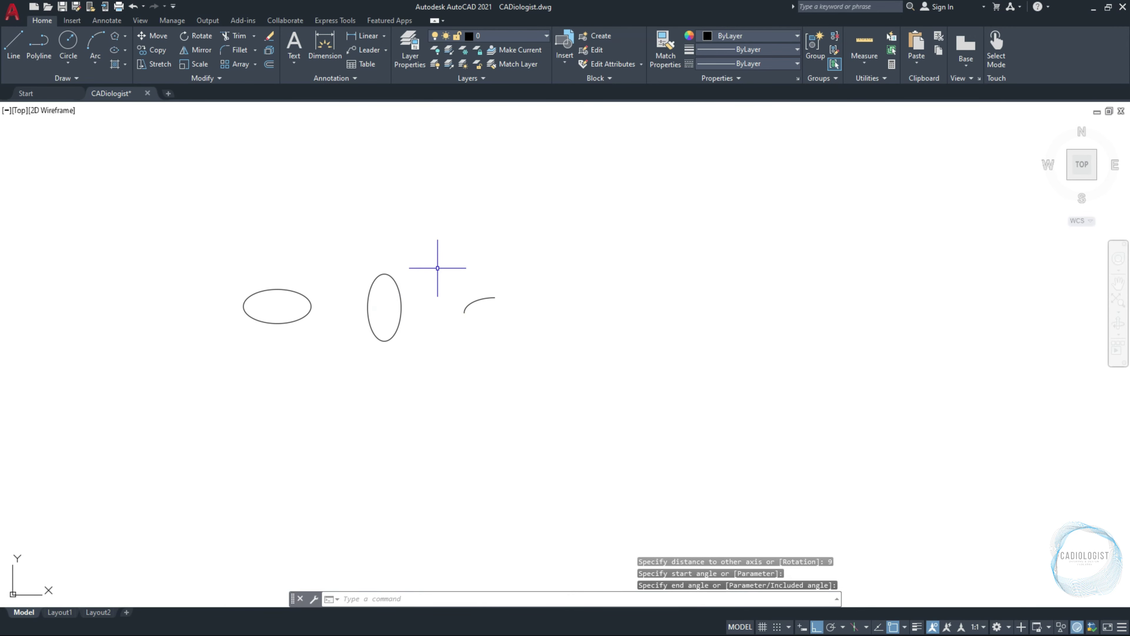
click(474, 298)
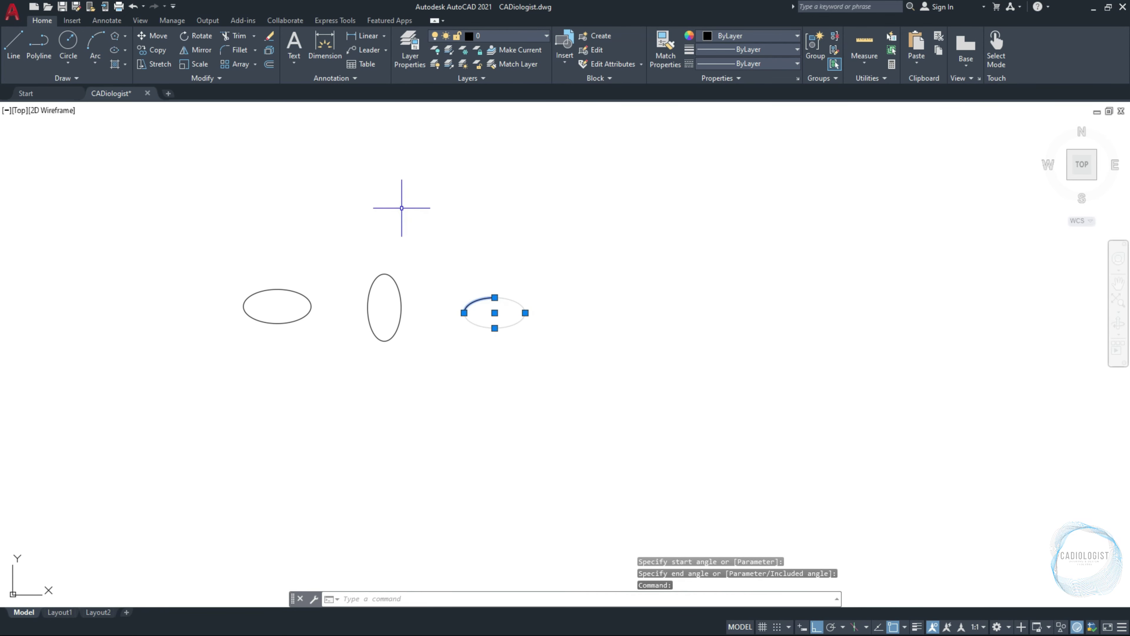